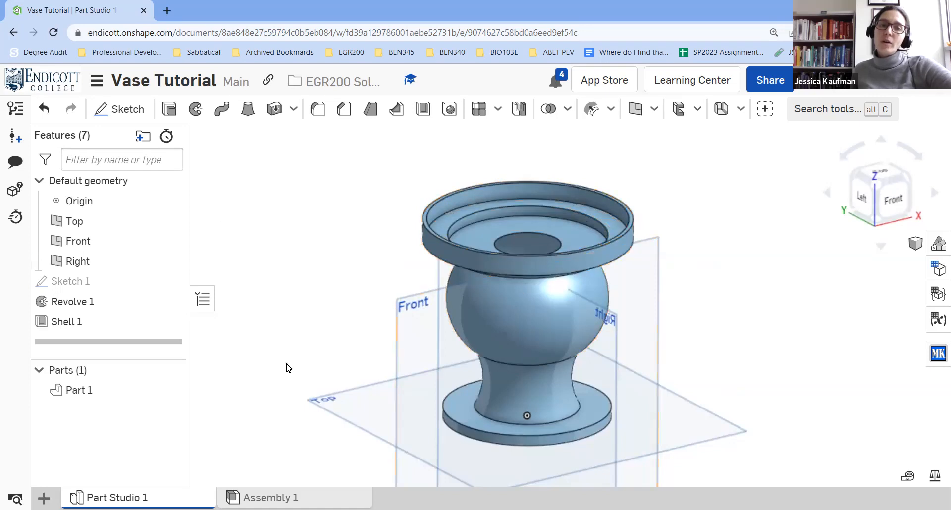
Roll the feature history back to just after Sketch 1 and open that sketch for editing in the Right view
drag(157, 345, 153, 297)
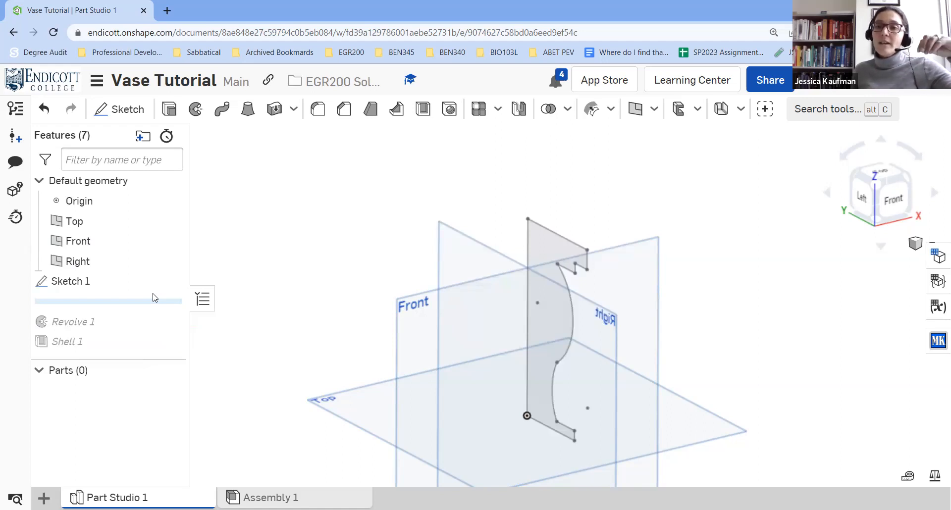
click(886, 196)
click(827, 193)
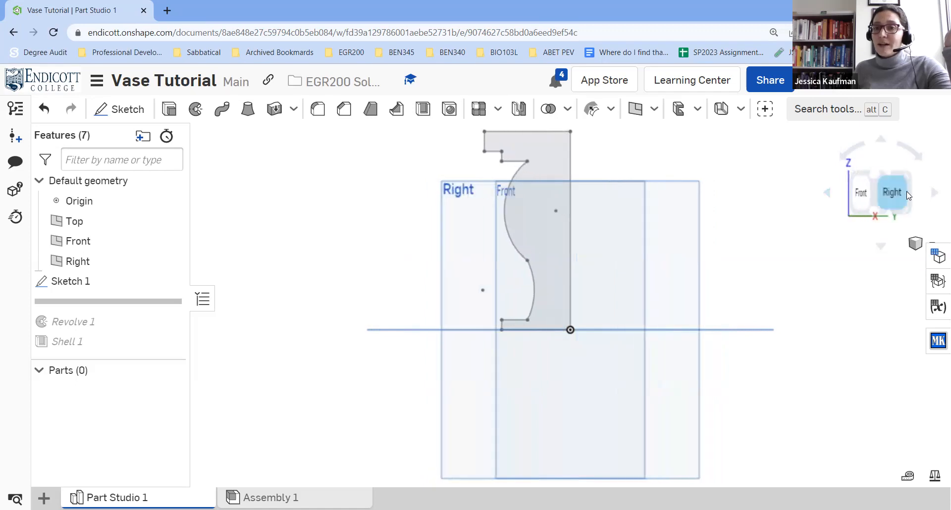
click(895, 191)
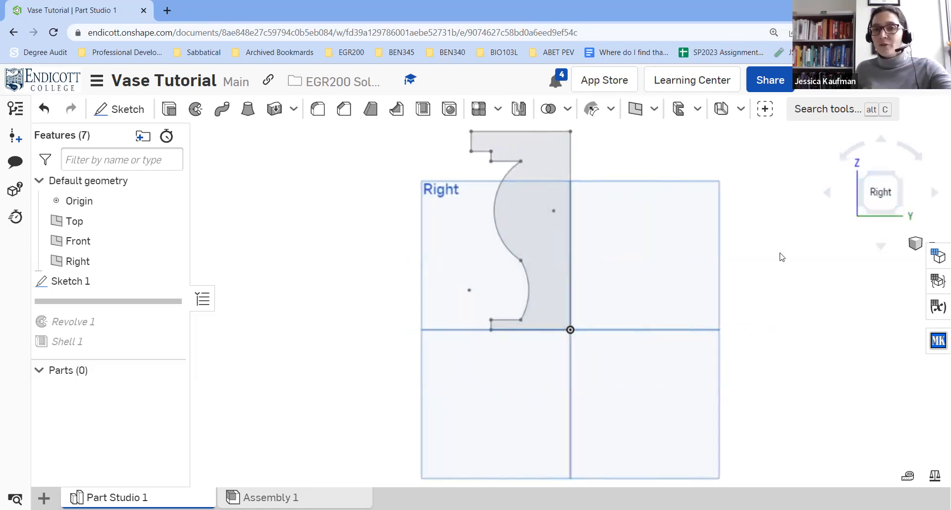
right_click(75, 287)
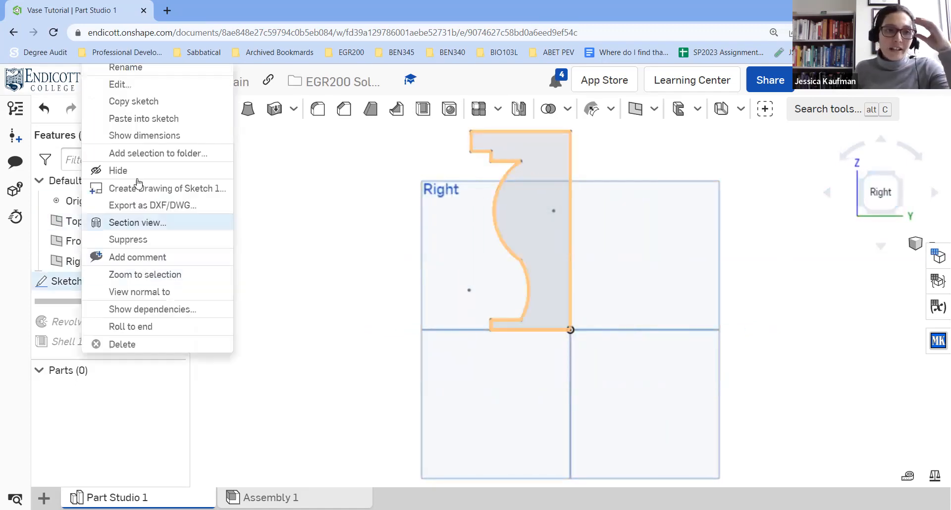
click(135, 88)
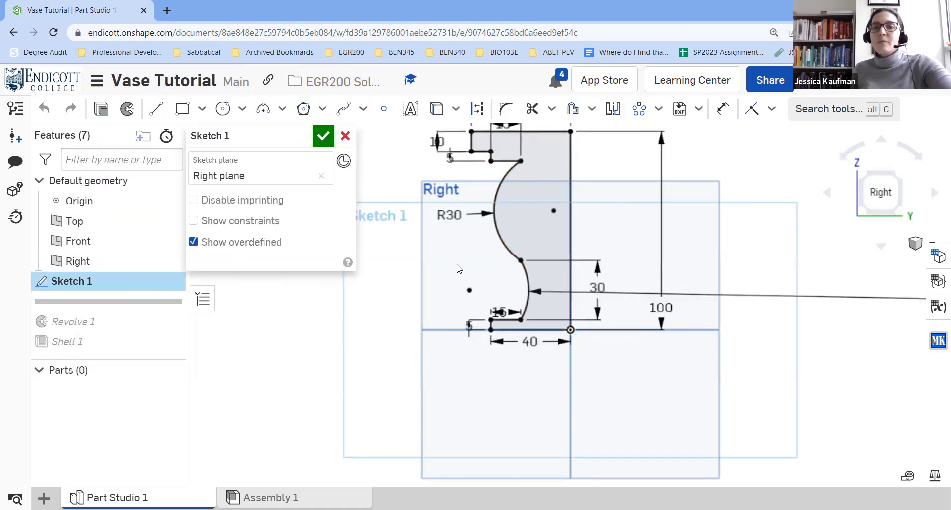
Draw a stepped rim below the existing profile, starting on the vertical axis, with lines of about 58, 10, 9, 5 and 17 mm
scroll(513, 350, up, 3)
scroll(513, 354, down, 5)
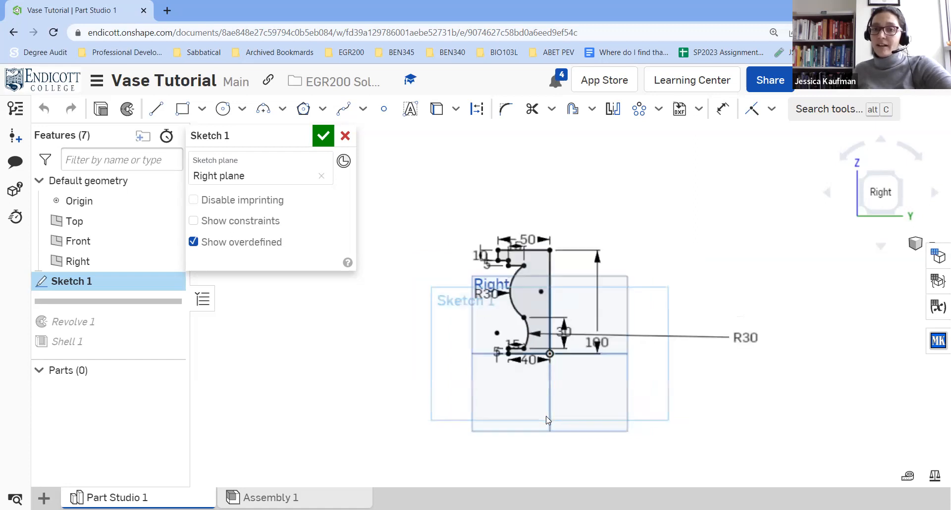
scroll(548, 420, up, 2)
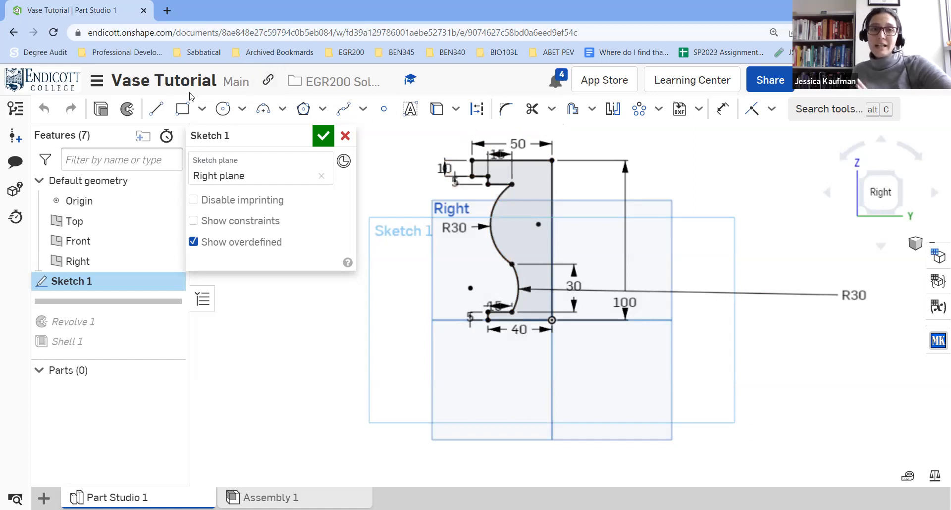
click(154, 114)
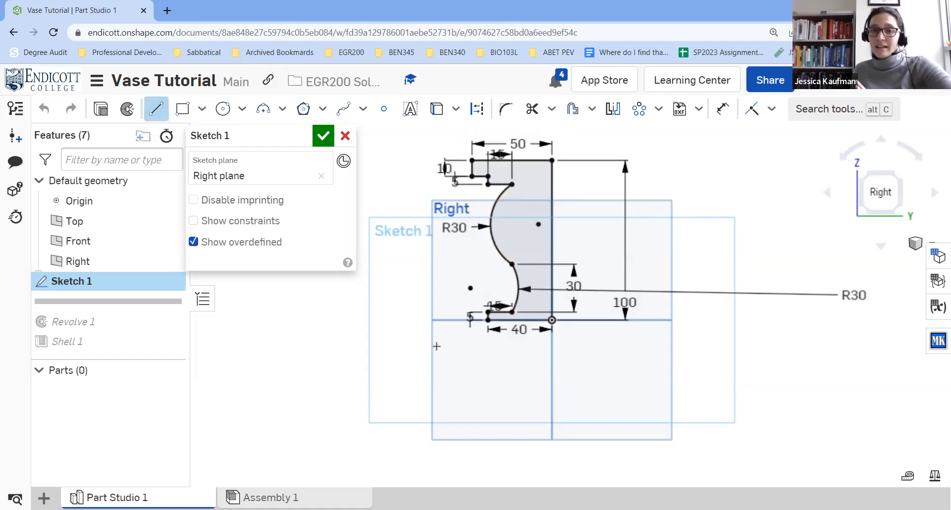
click(552, 383)
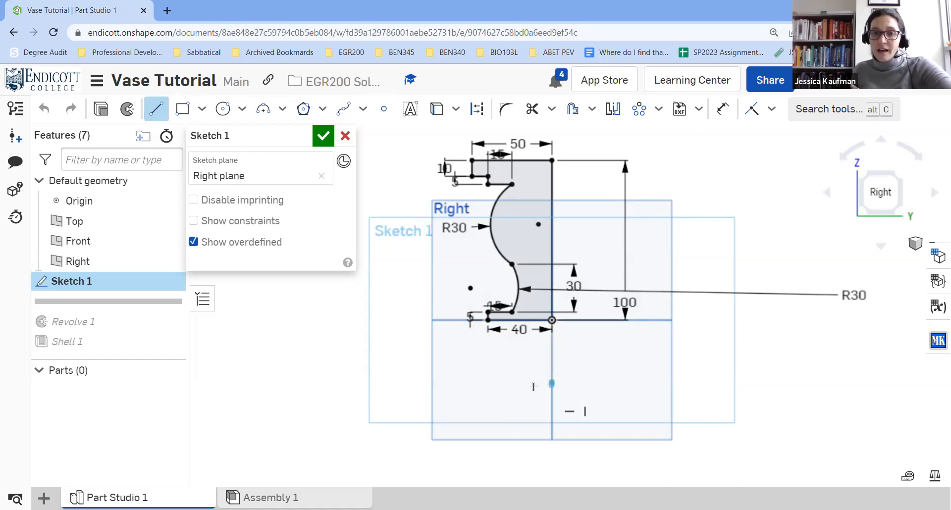
click(457, 383)
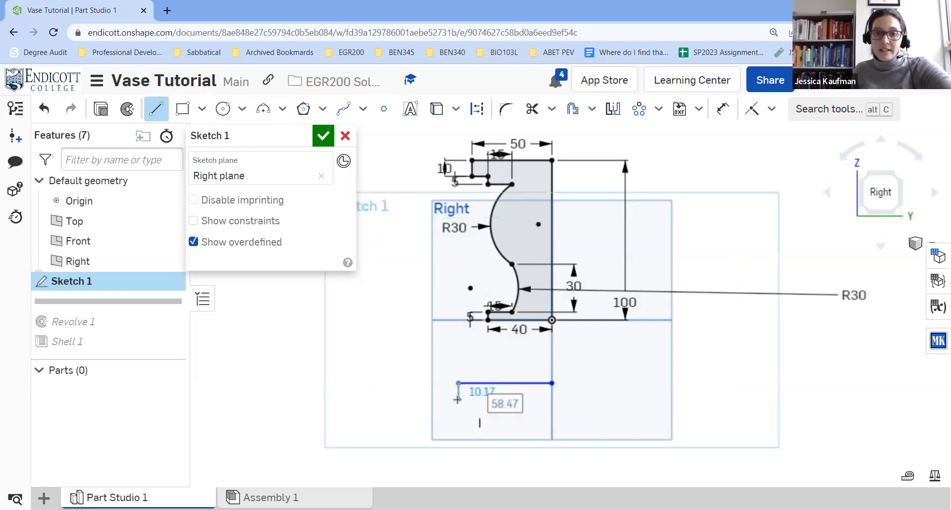
click(458, 399)
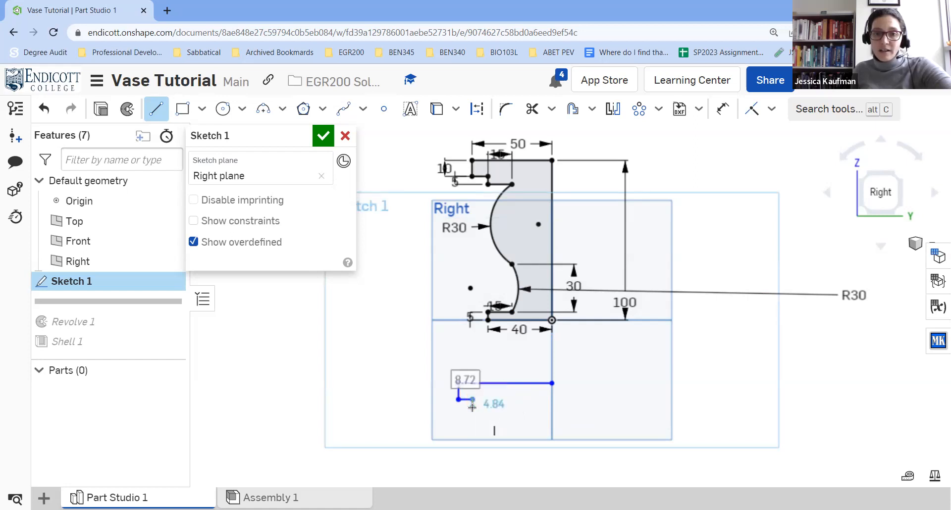
click(472, 400)
click(492, 409)
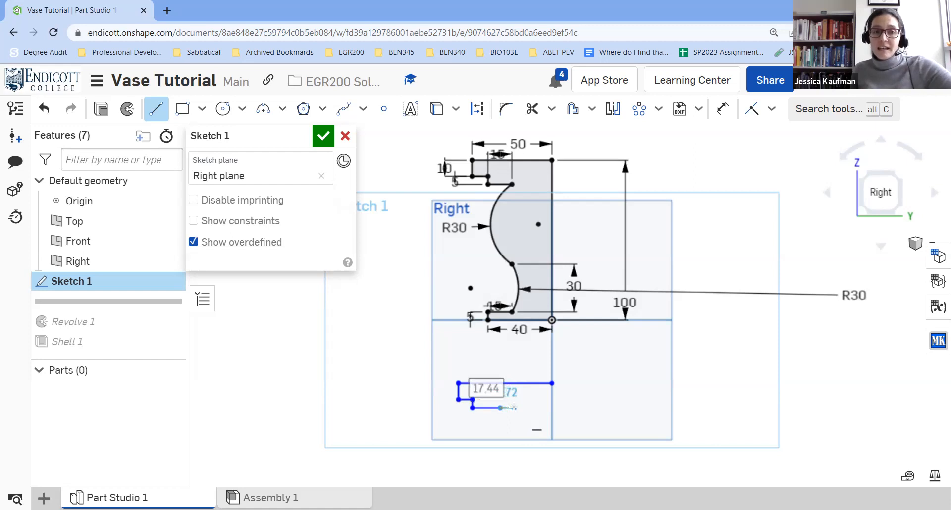
Continue the profile downward with two 3 point arcs, one bulging outward with radius about 36 mm and one inward with about 18 mm
click(282, 113)
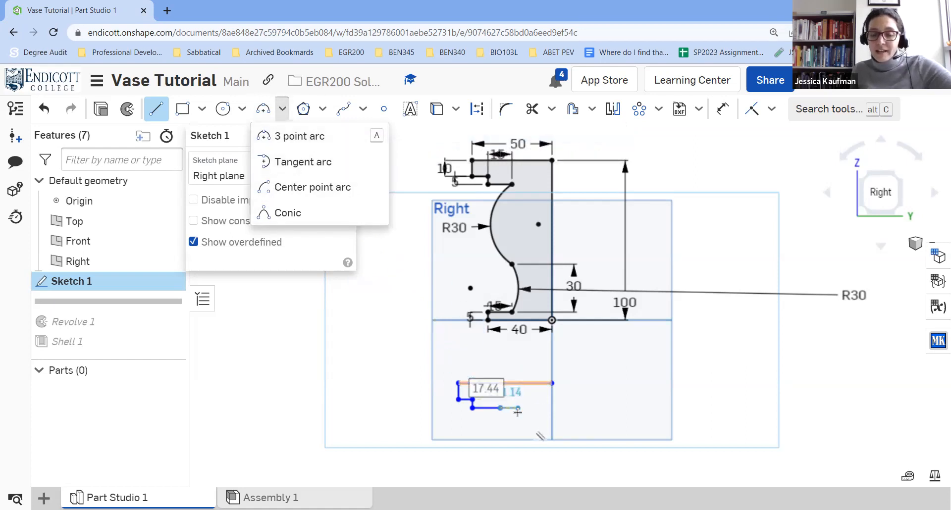
key(a)
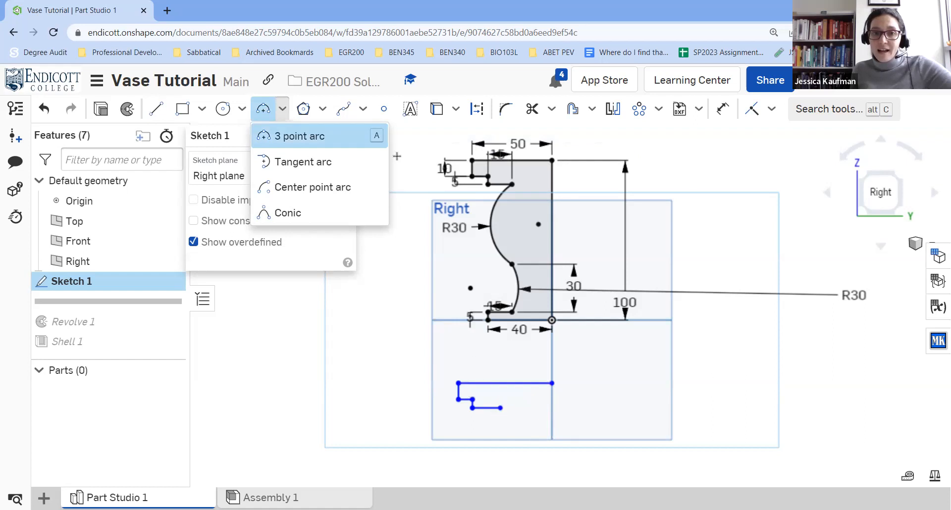
click(500, 408)
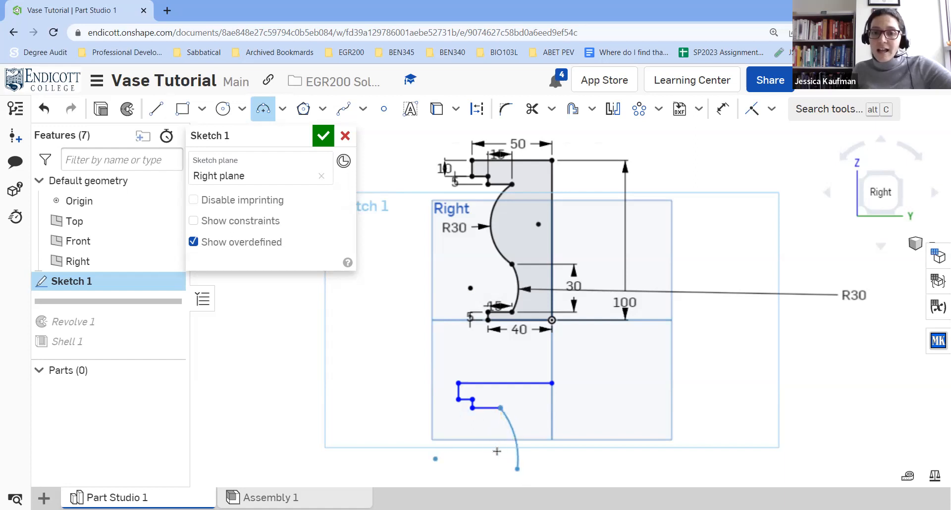
scroll(497, 451, down, 2)
mouse_move(497, 451)
middle_down()
mouse_move(491, 289)
mouse_move(475, 337)
middle_up()
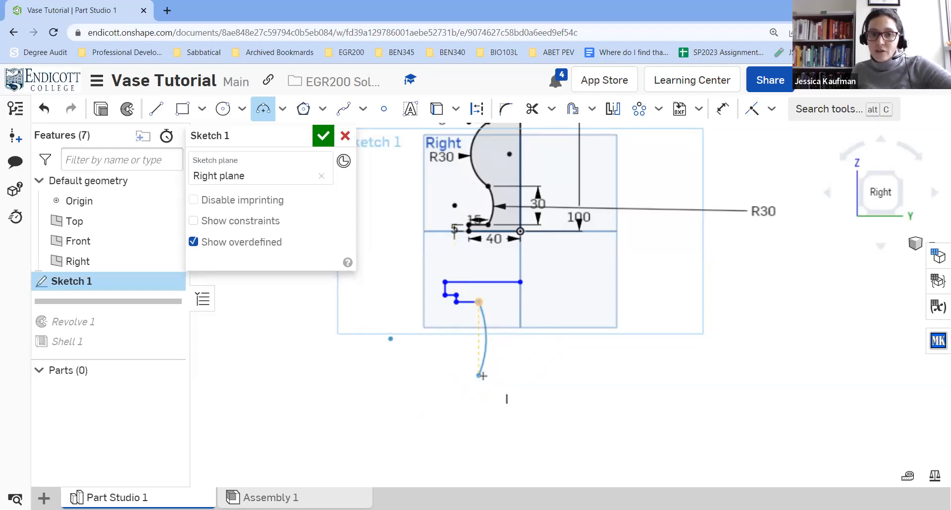
click(479, 376)
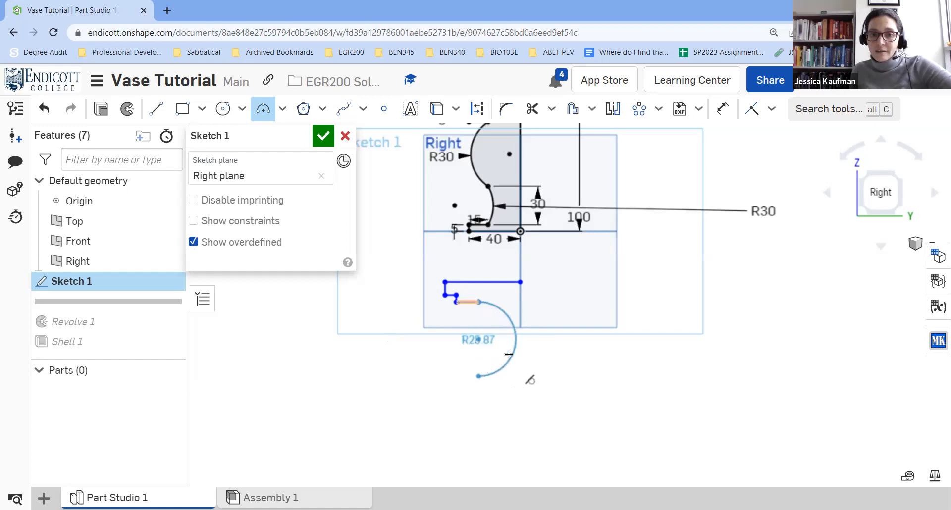
click(461, 348)
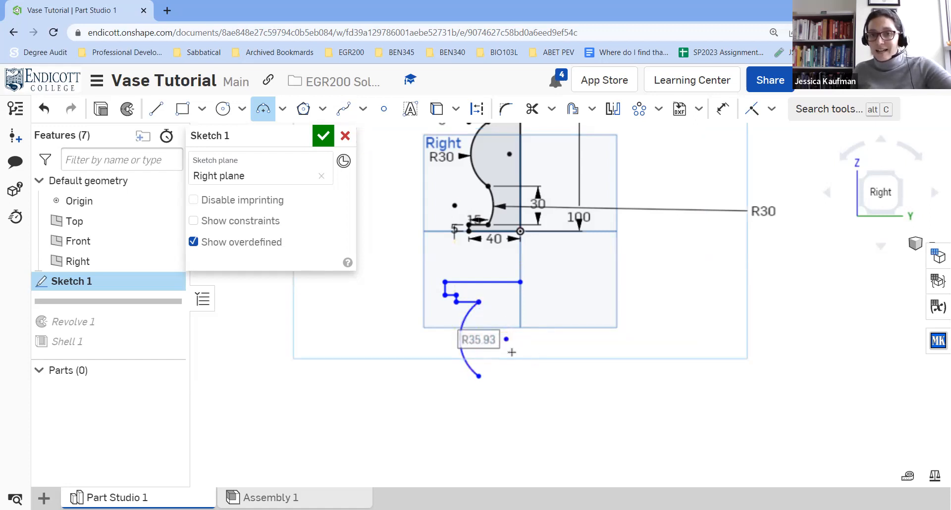
click(479, 376)
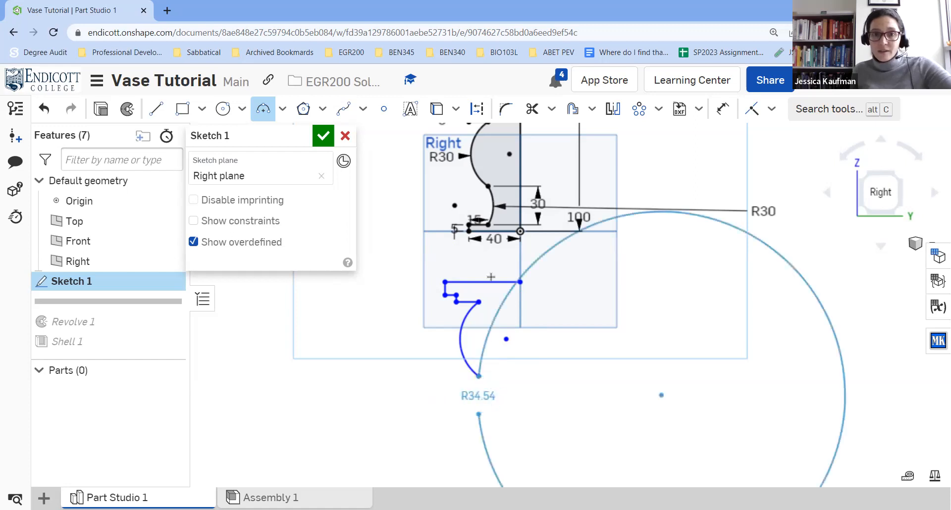
click(488, 392)
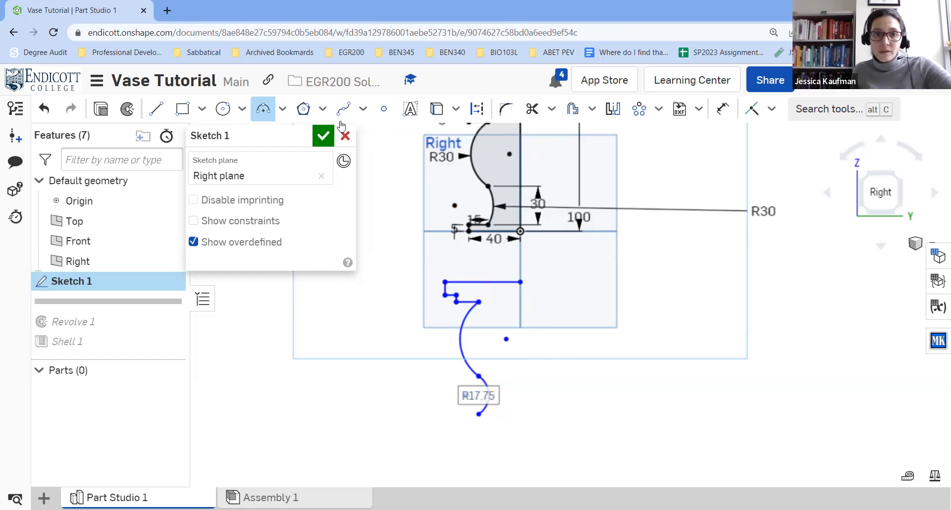
Draw the foot with lines of about 21, 12 and 53 mm to the vertical axis, closing the profile with a vertical line of about 115 mm
click(156, 109)
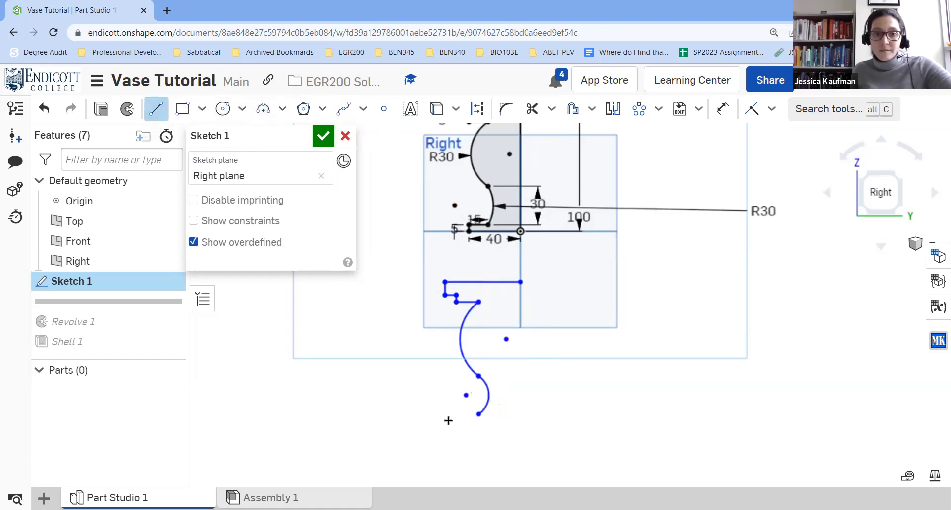
click(479, 415)
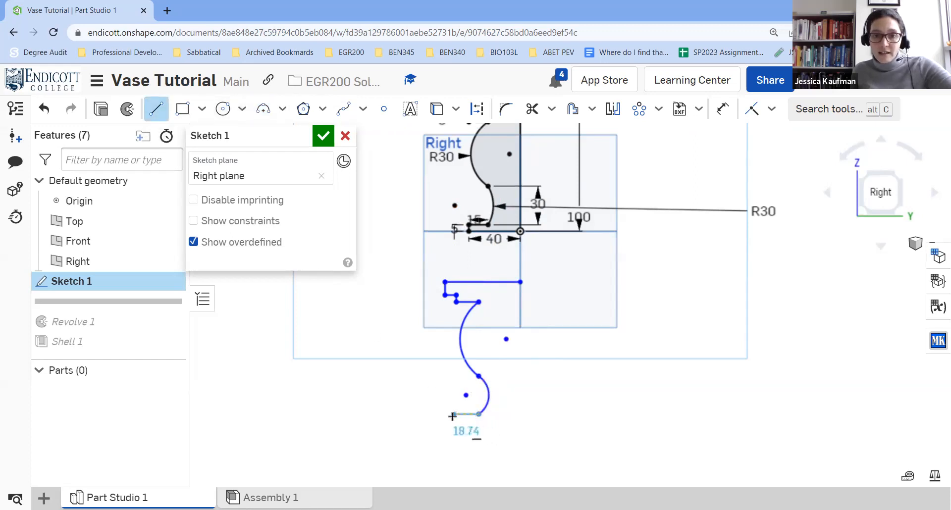
click(452, 415)
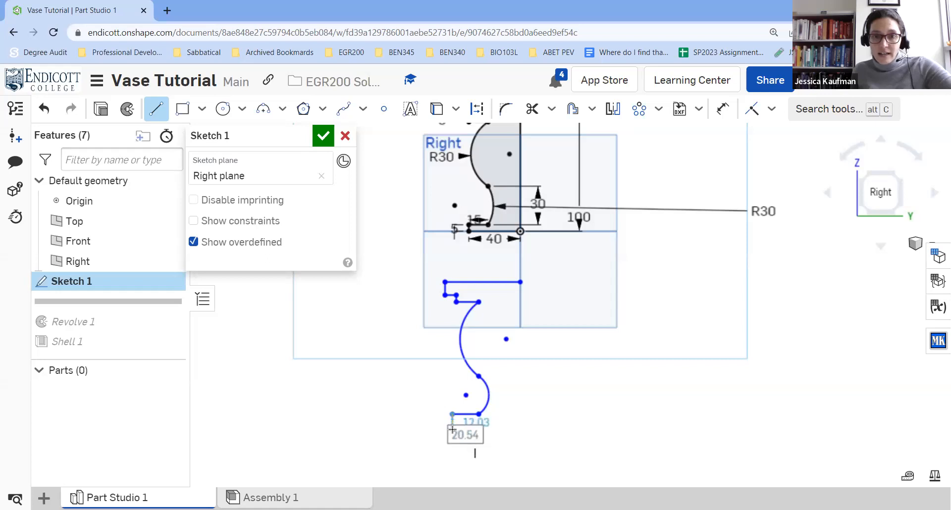
click(452, 429)
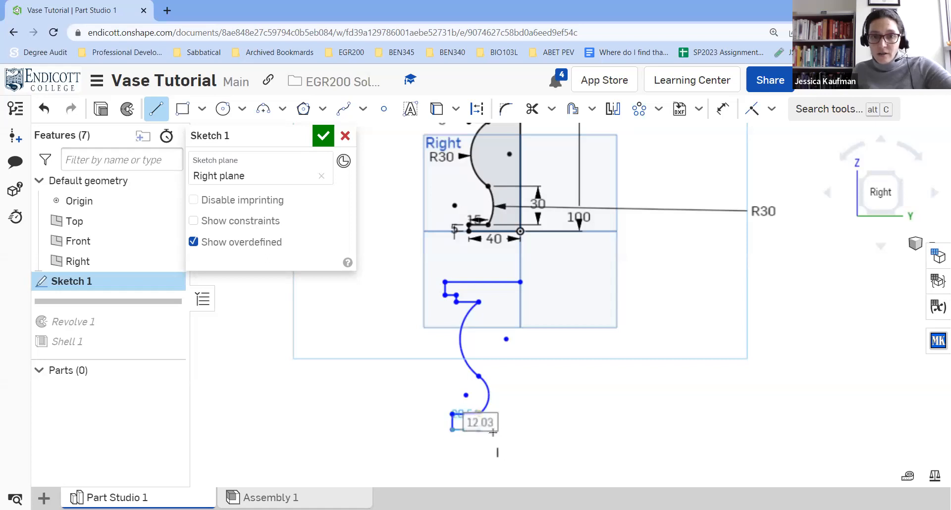
click(520, 430)
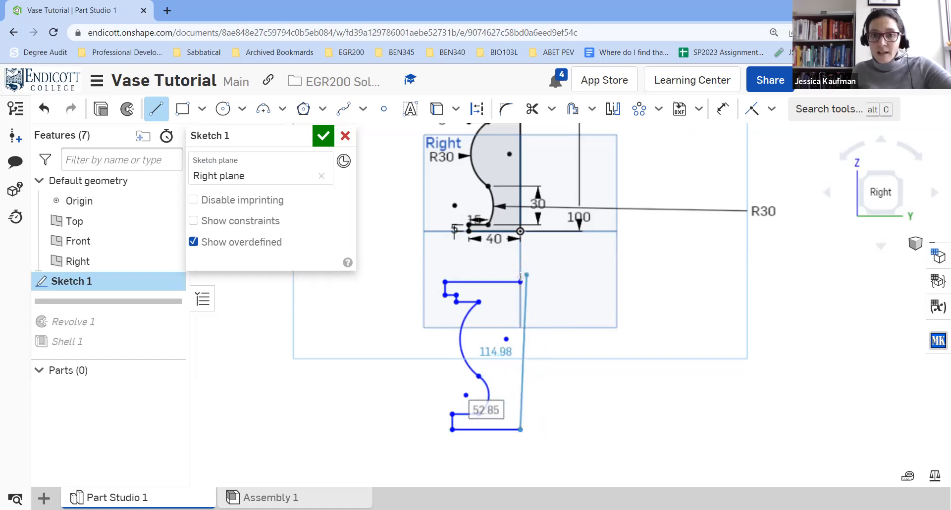
click(520, 282)
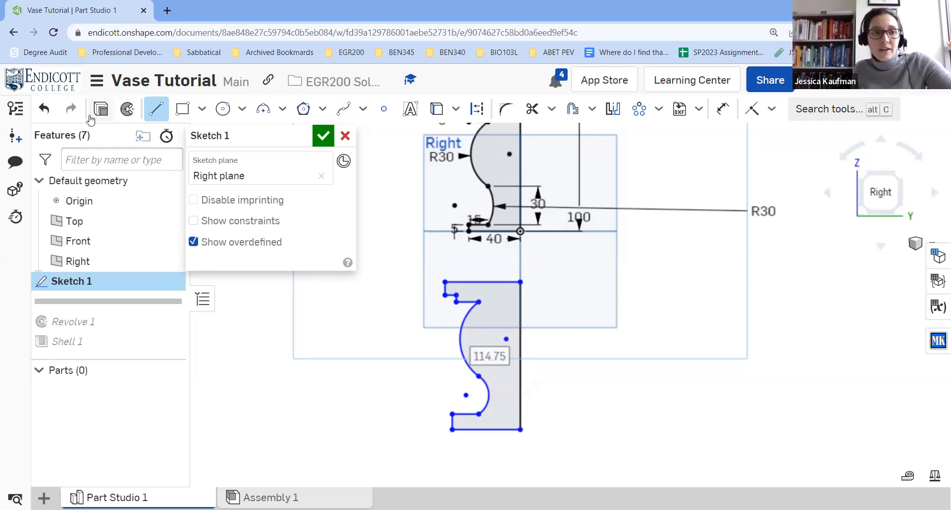
Undo the closing line and redraw it up the vertical axis about 105 mm long, stopping short of the rim's top line
click(43, 108)
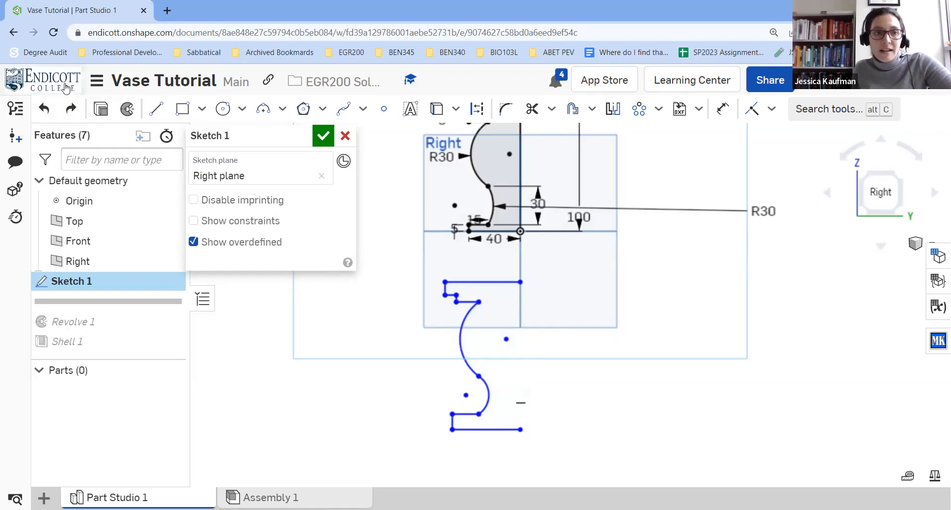
click(156, 108)
click(520, 429)
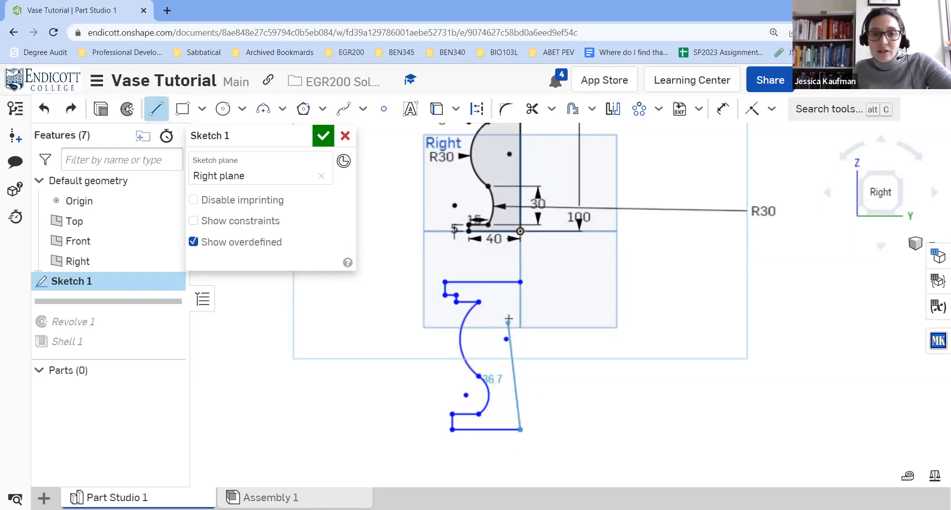
click(519, 295)
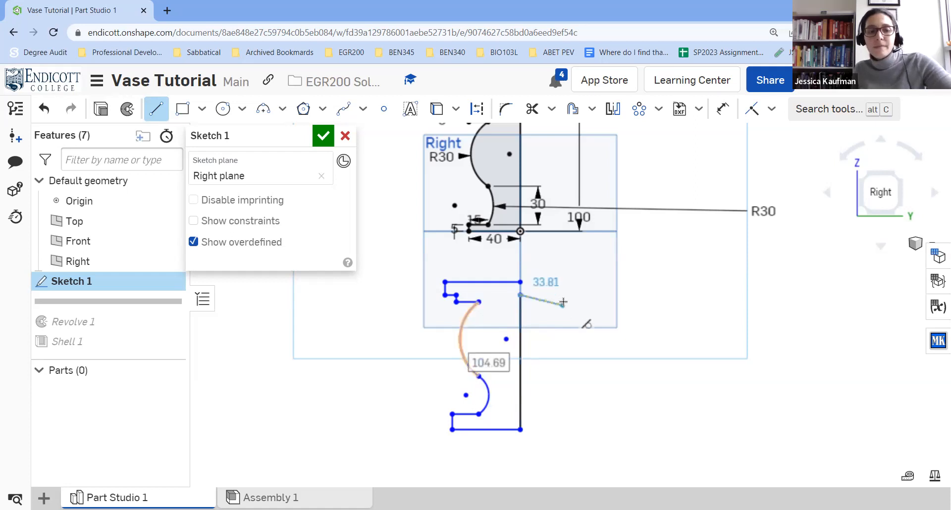
key(Escape)
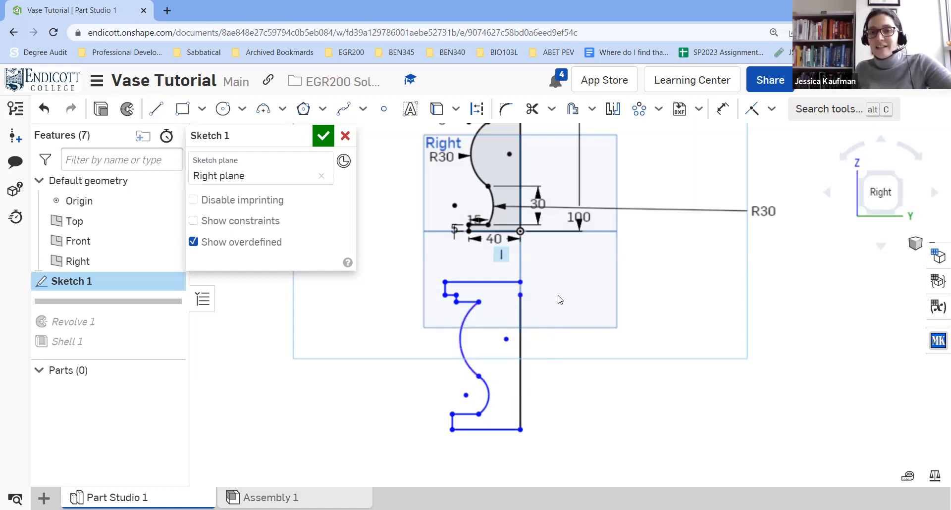
Make the loose upper end of the vertical line coincident with the inner endpoint of the rim's top line
click(520, 294)
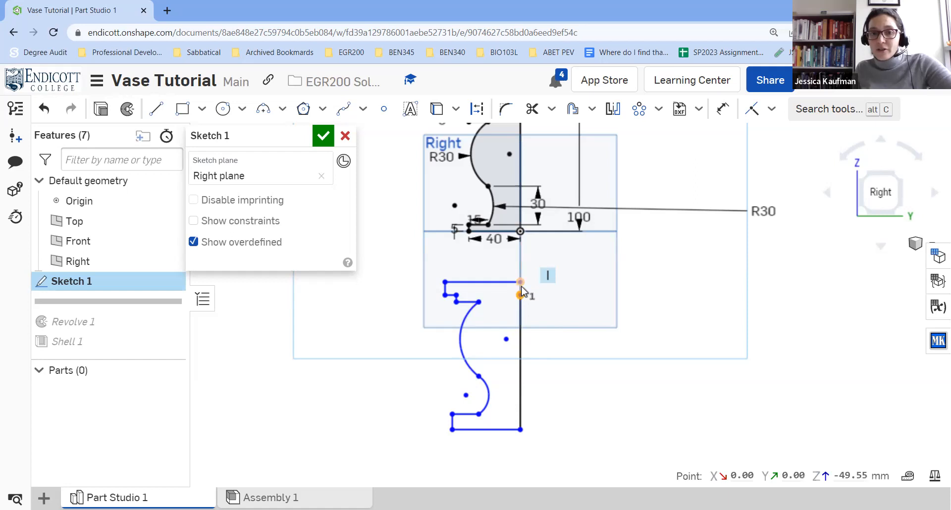
click(520, 282)
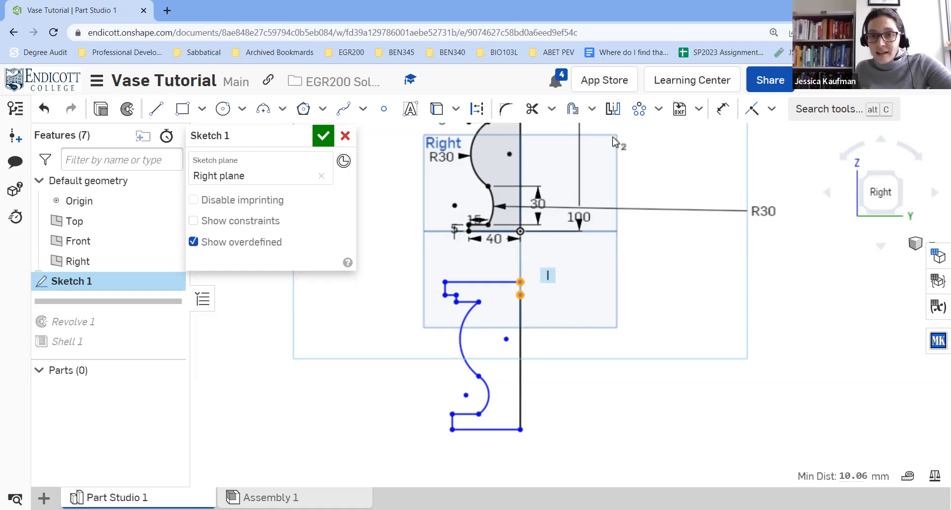
click(749, 112)
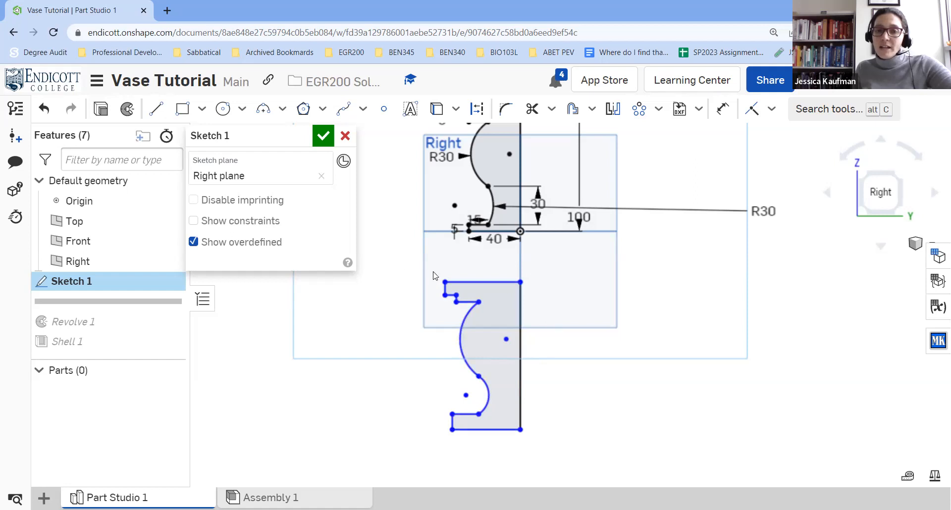
Dimension the vertical distance from the origin to the inner end of the lower profile's top line as 50 mm
mouse_move(396, 268)
mouse_down()
mouse_move(531, 448)
mouse_move(555, 453)
mouse_up()
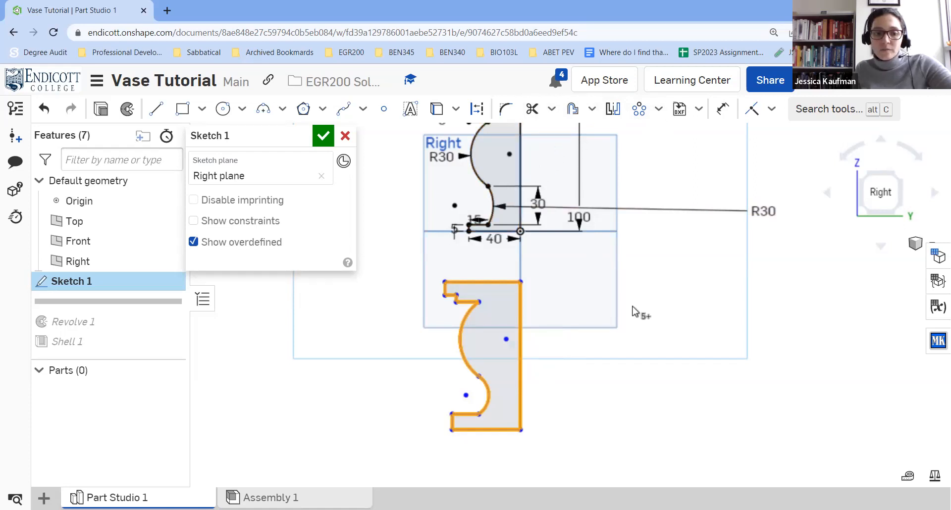
click(722, 108)
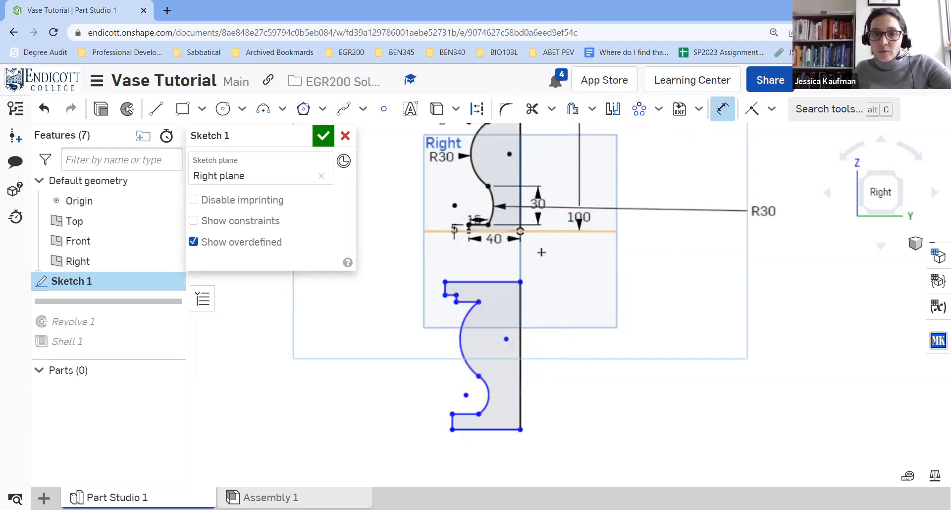
click(519, 230)
click(688, 261)
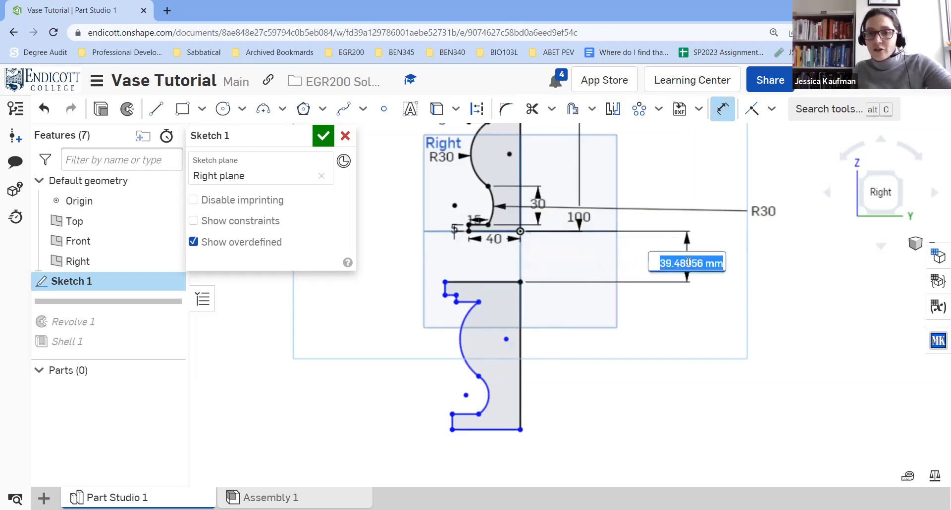
text(50)
key(Return)
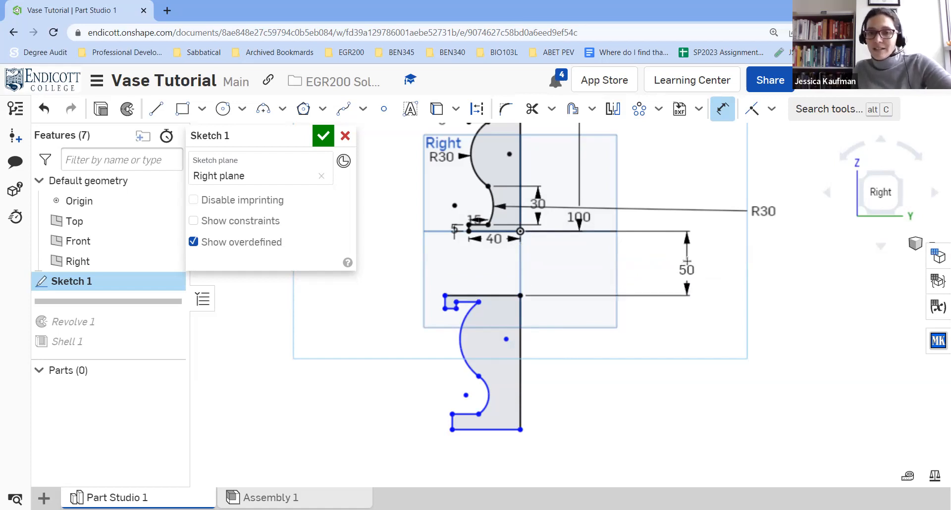
Undo the 50 mm value and set the distance between the origin and the lower profile's top line to 40 mm
key(ctrl+z)
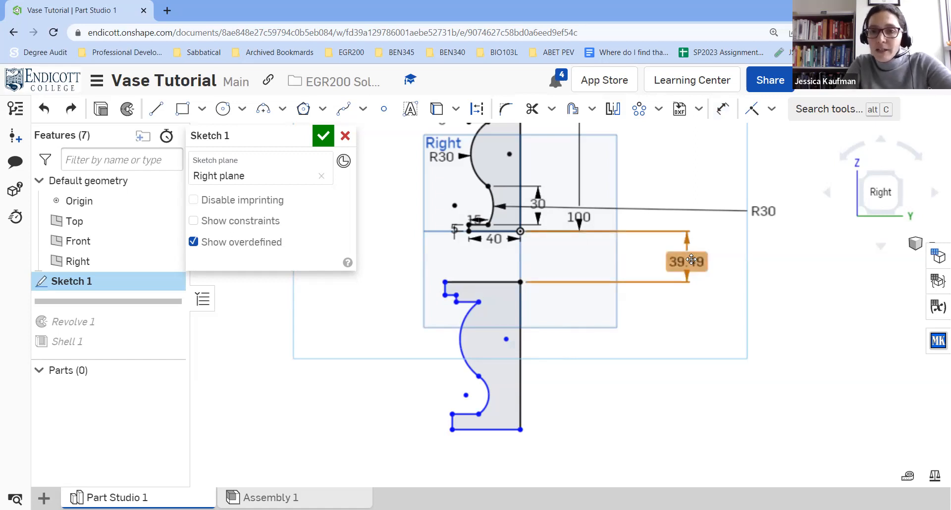
double_click(691, 259)
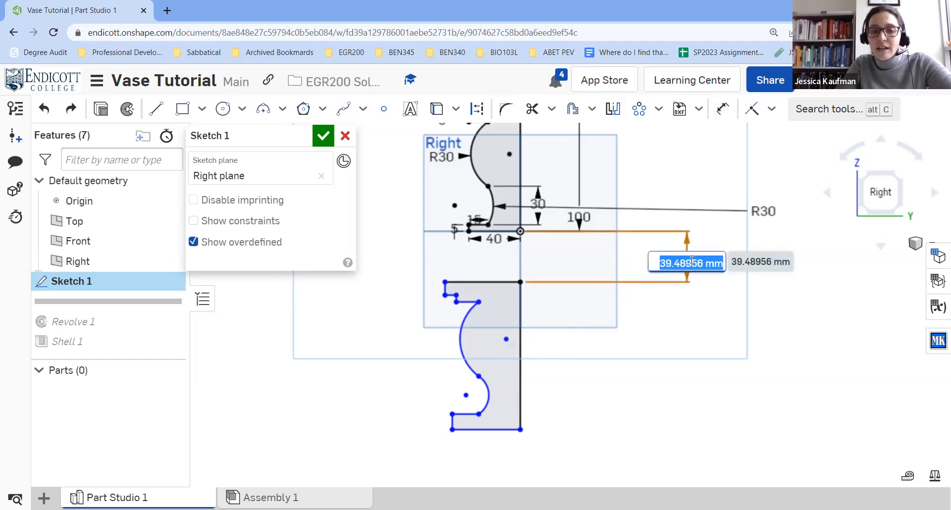
text(40)
key(Return)
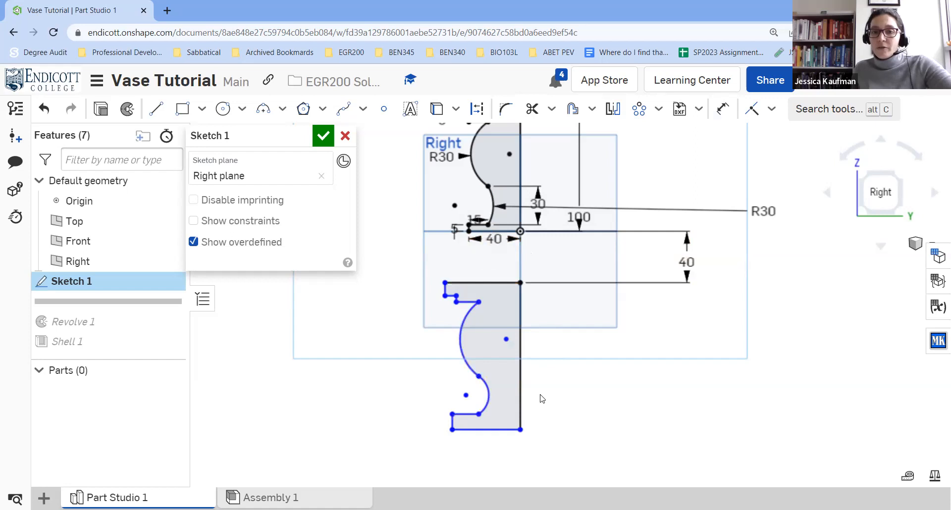
Try a 100 mm length dimension on the lower profile's vertical axis line, undoing the value and deleting the dimension
scroll(598, 381, up, 3)
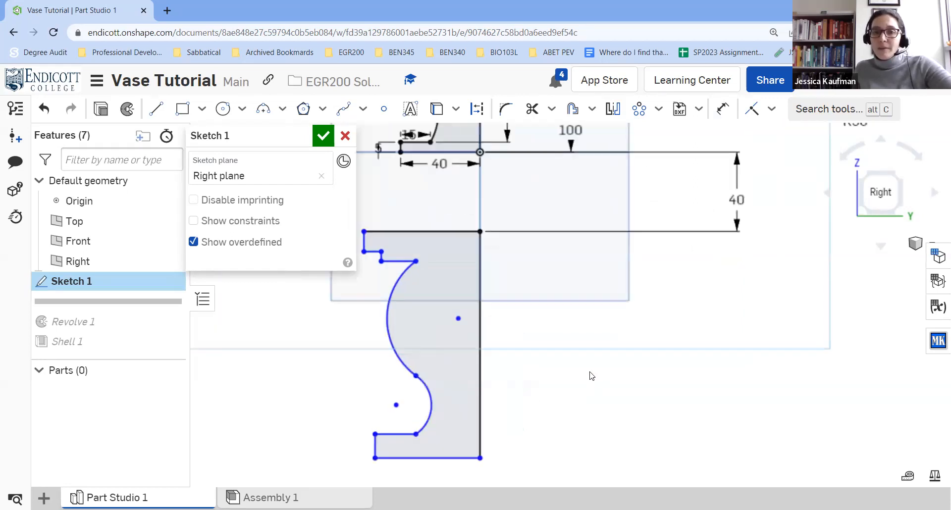
scroll(590, 376, down, 5)
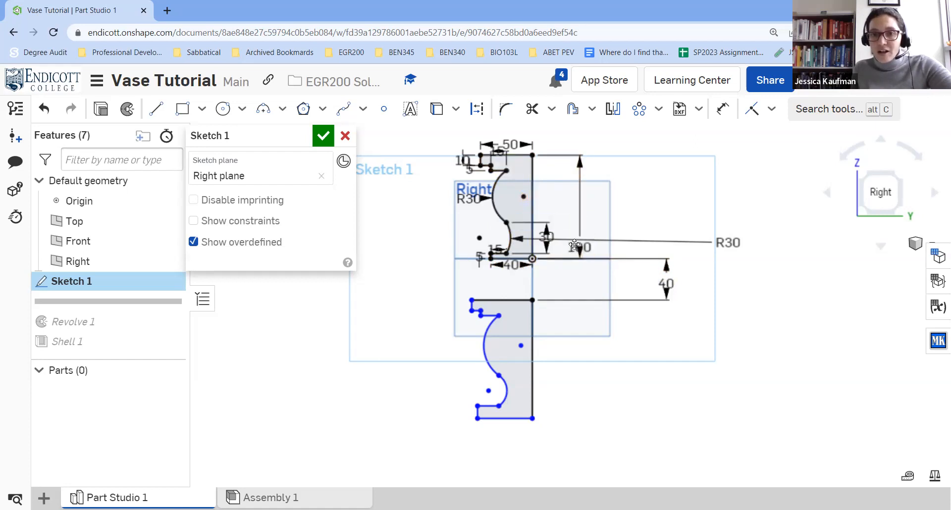
click(722, 109)
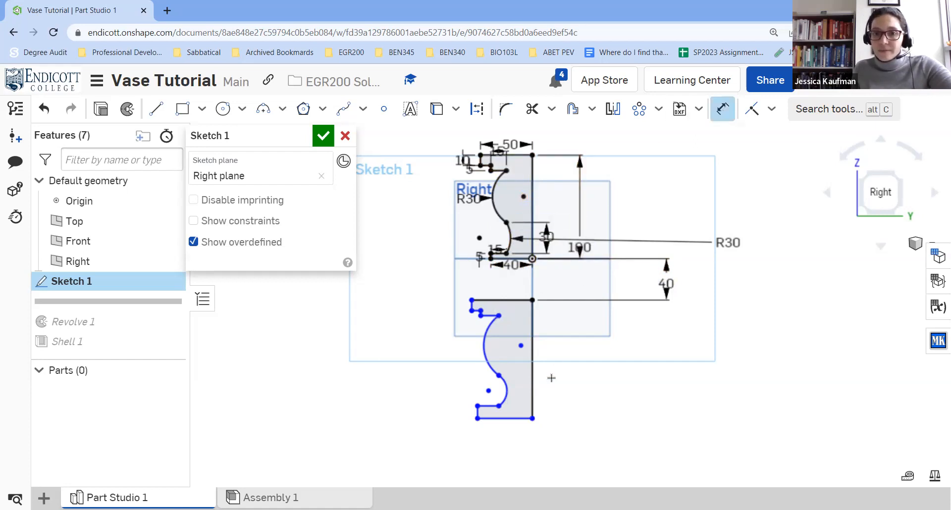
click(532, 369)
click(574, 367)
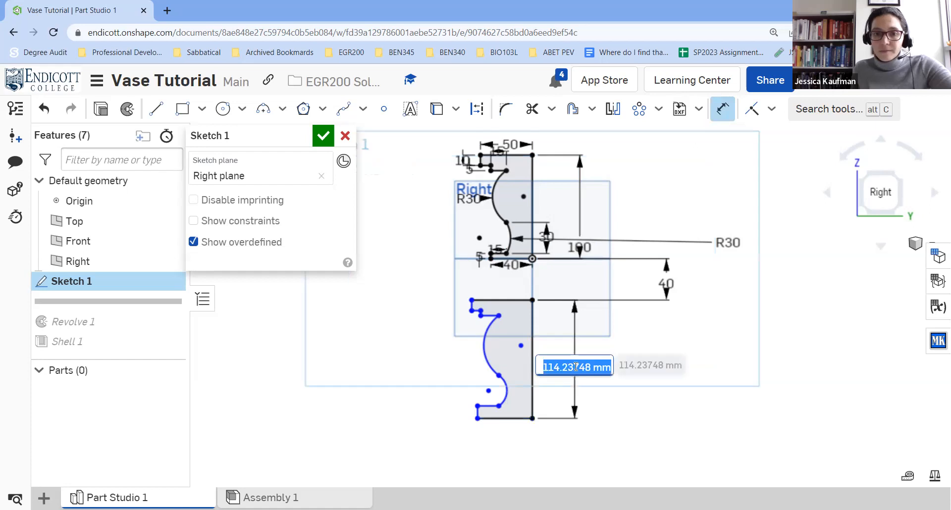
text(100)
key(Return)
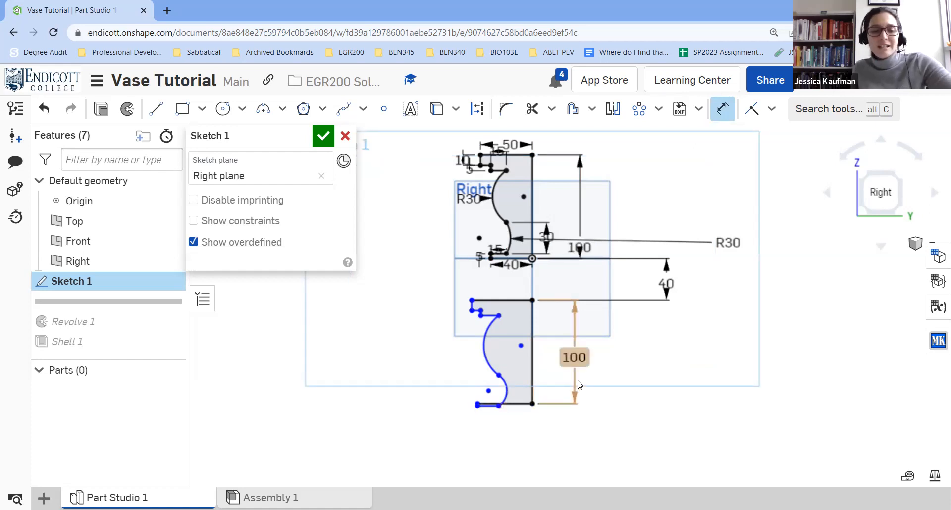
key(ctrl+z)
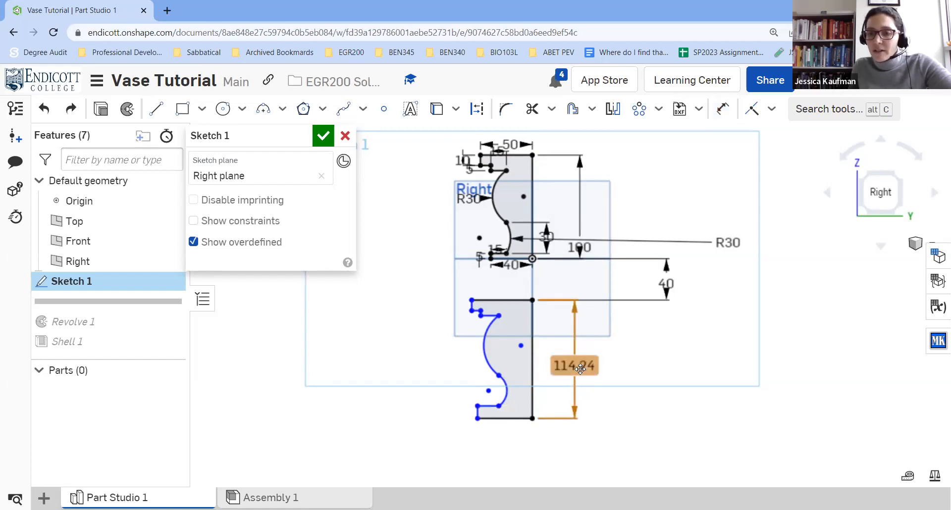
key(Delete)
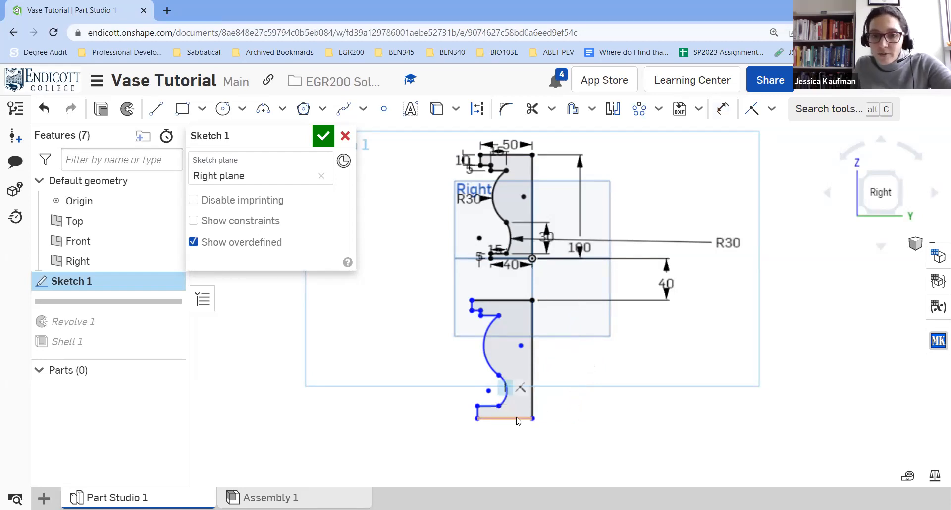
Dimension the bottom line of the lower profile's foot as 40 mm
click(722, 109)
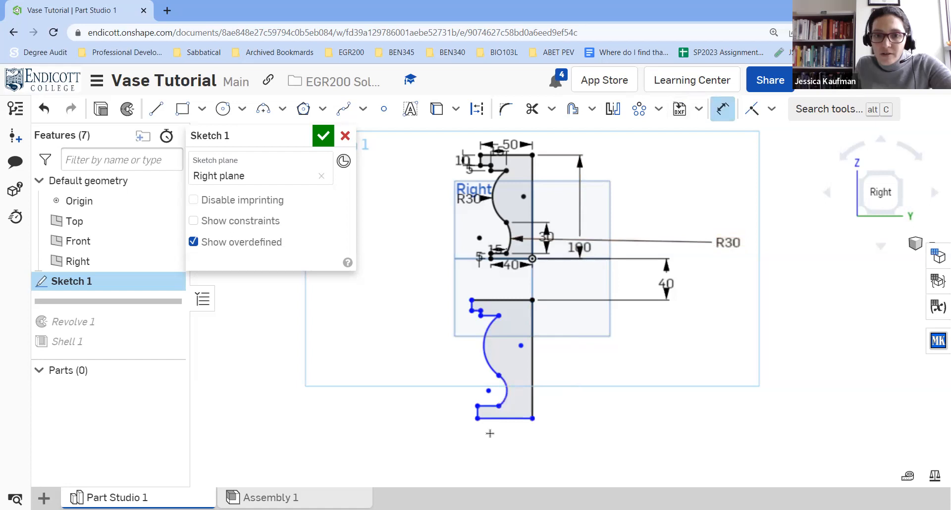
click(490, 418)
click(503, 442)
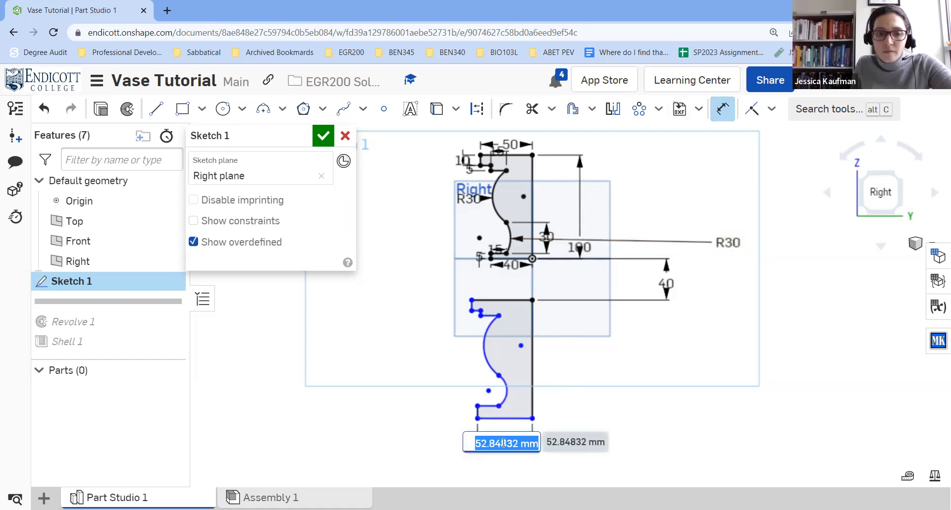
text(40)
key(Return)
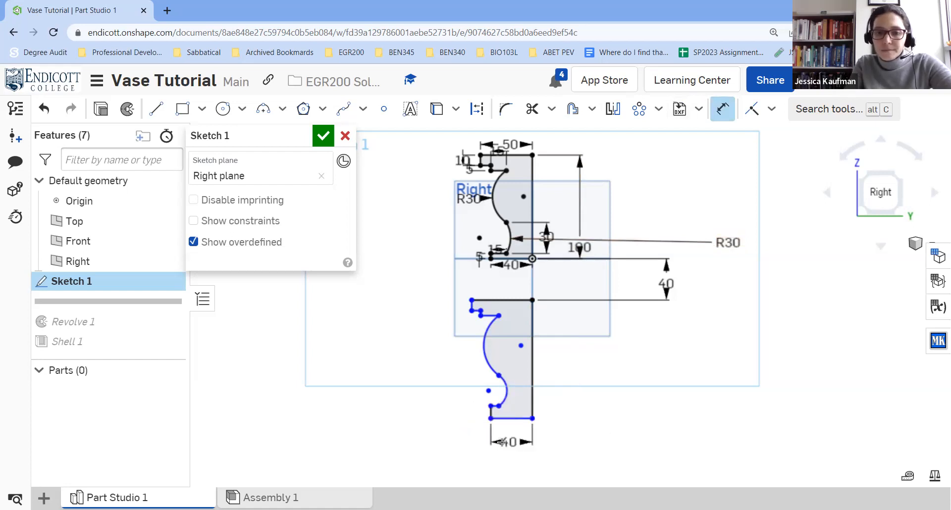
Dimension the foot's short vertical edge as 5 mm and its upper horizontal edge as 15 mm
click(490, 412)
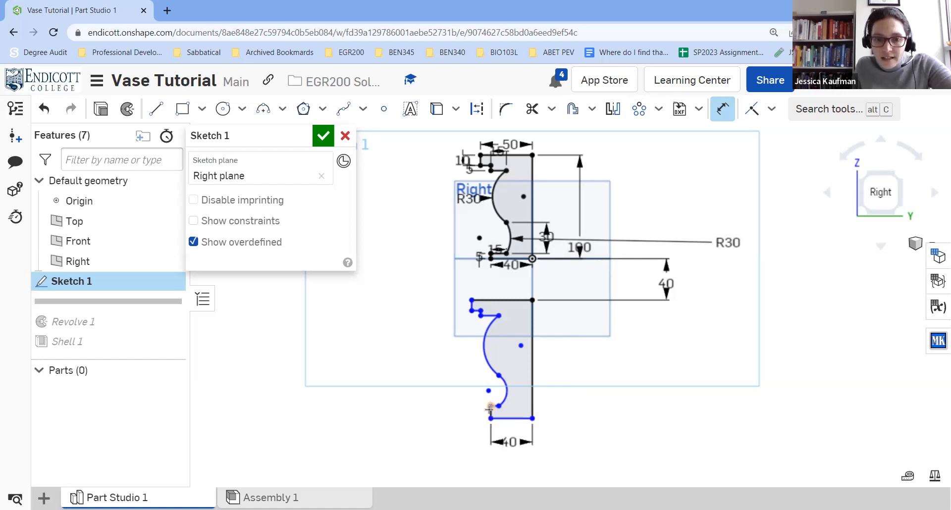
click(451, 411)
text(5)
key(Return)
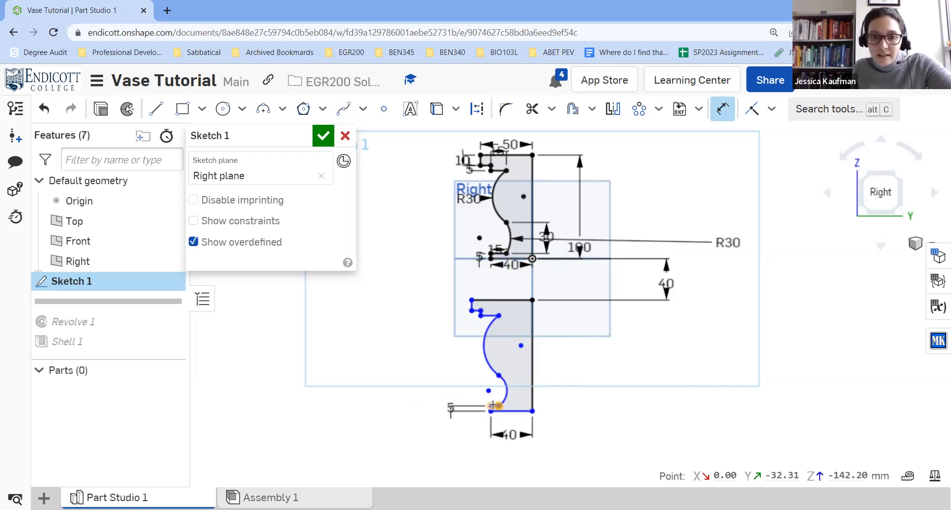
click(497, 405)
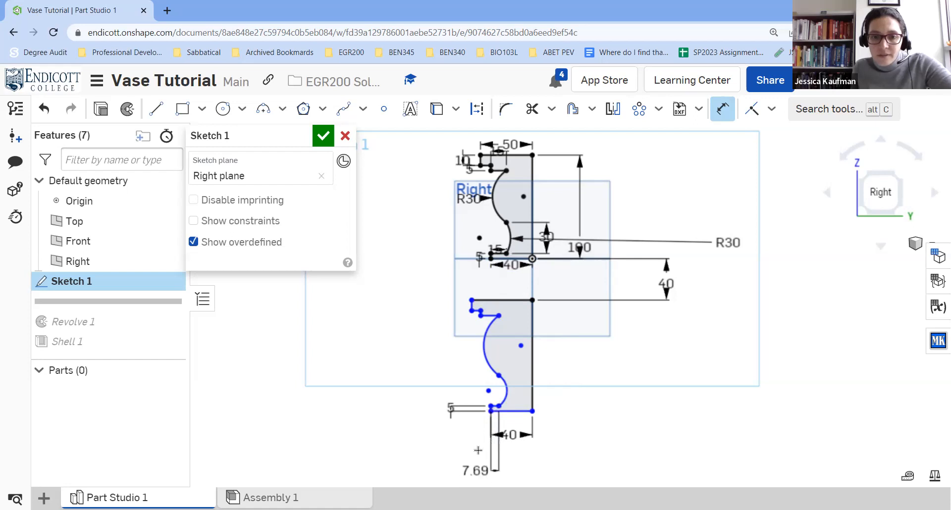
click(477, 450)
text(15)
key(Return)
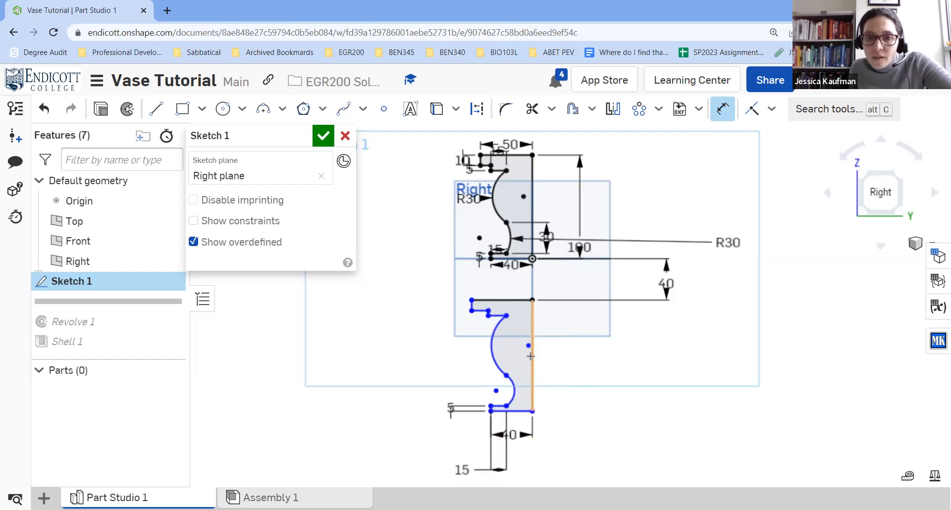
Dimension the radius of the lower profile's inward-curving arc above the foot as 30 mm
scroll(530, 255, up, 5)
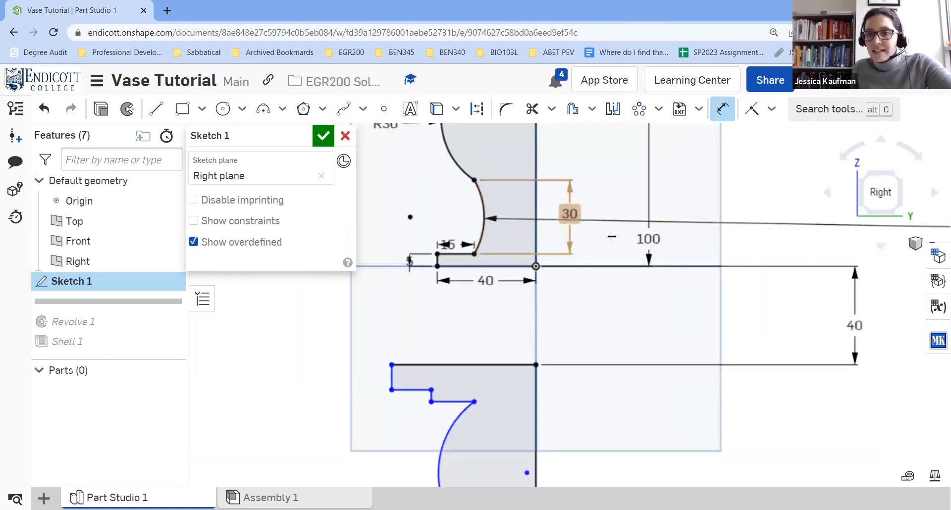
scroll(664, 270, down, 3)
scroll(592, 424, down, 2)
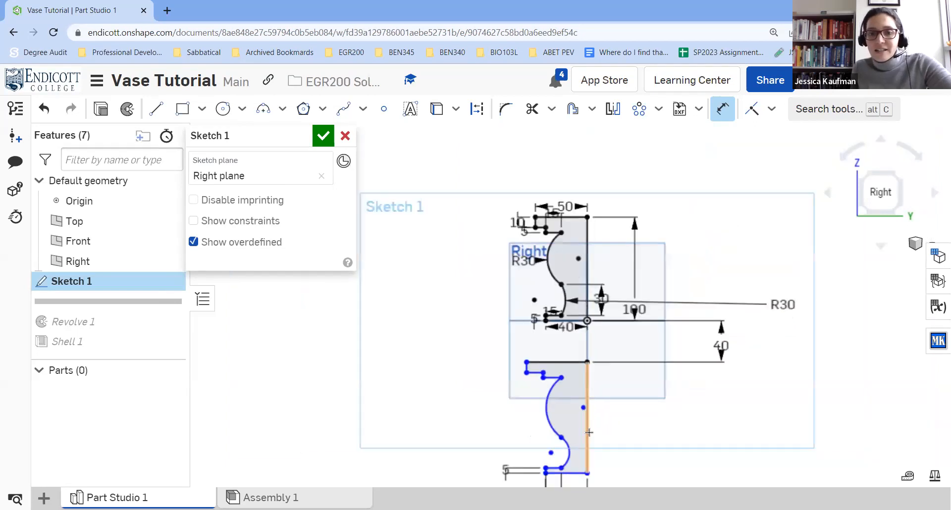
click(573, 447)
click(676, 447)
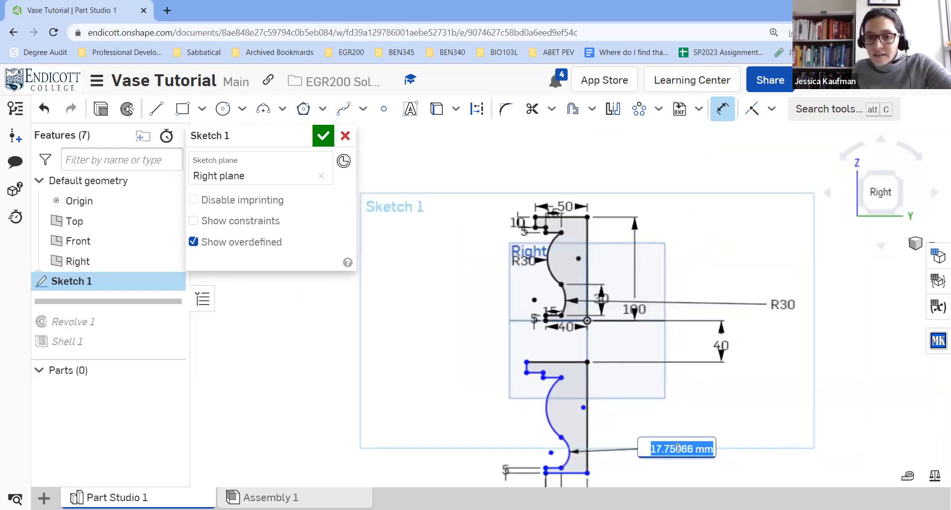
text(30)
key(Return)
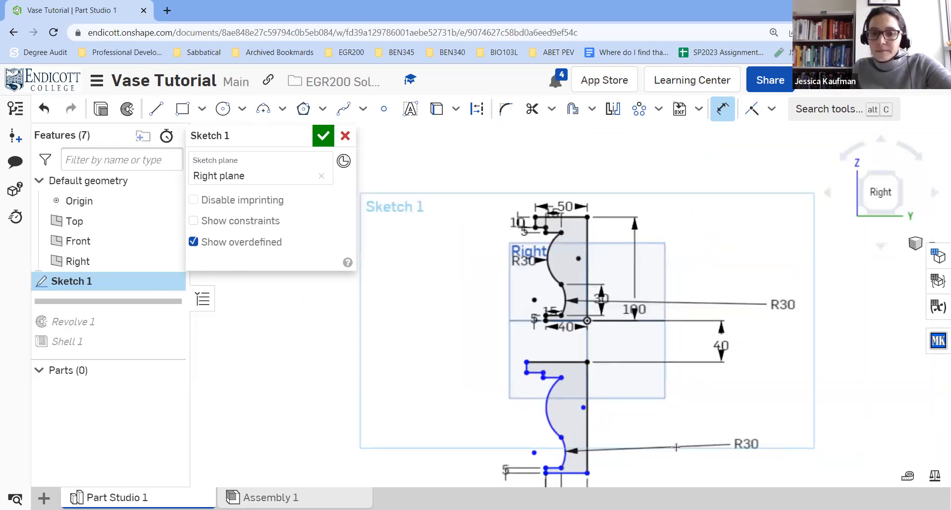
Dimension the radius of the lower profile's larger outward-bulging arc as 30 mm
click(547, 414)
click(475, 405)
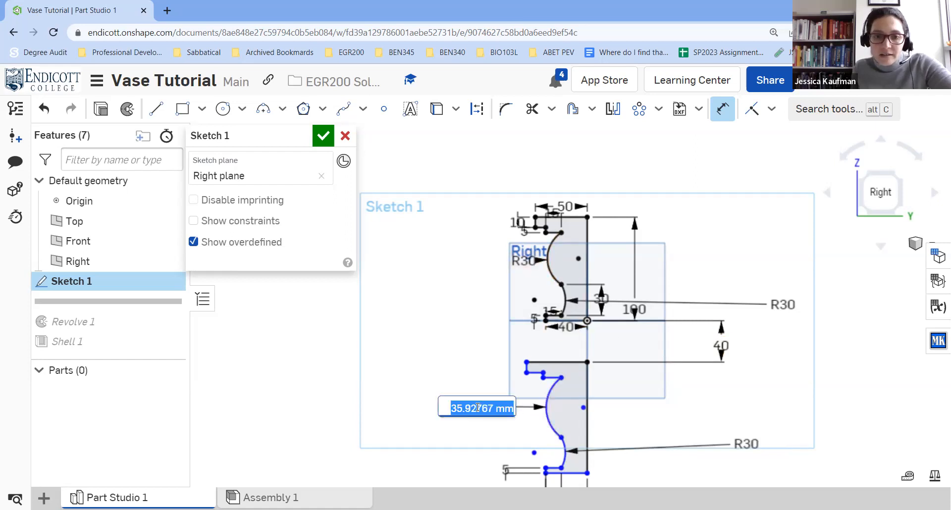
text(30)
key(Return)
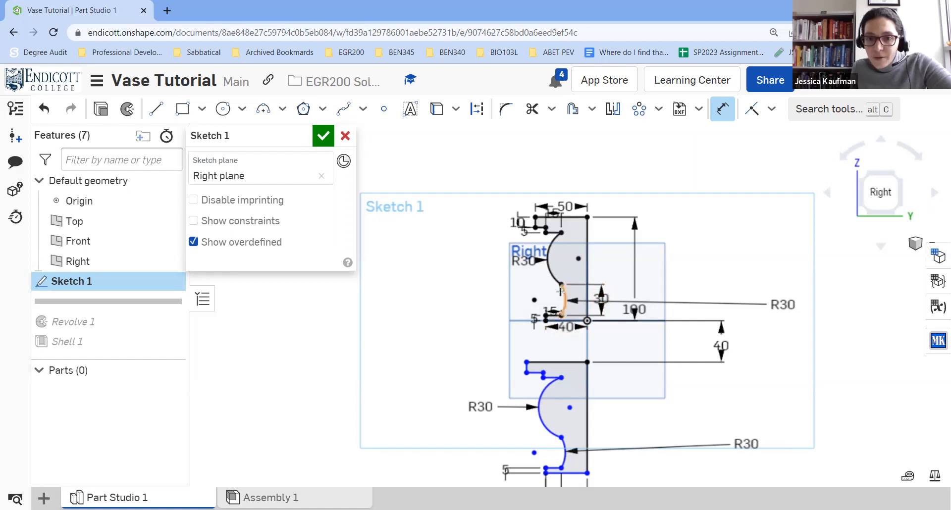
Dimension the vertical distance between the endpoints of the arc above the foot as 30 mm
click(561, 437)
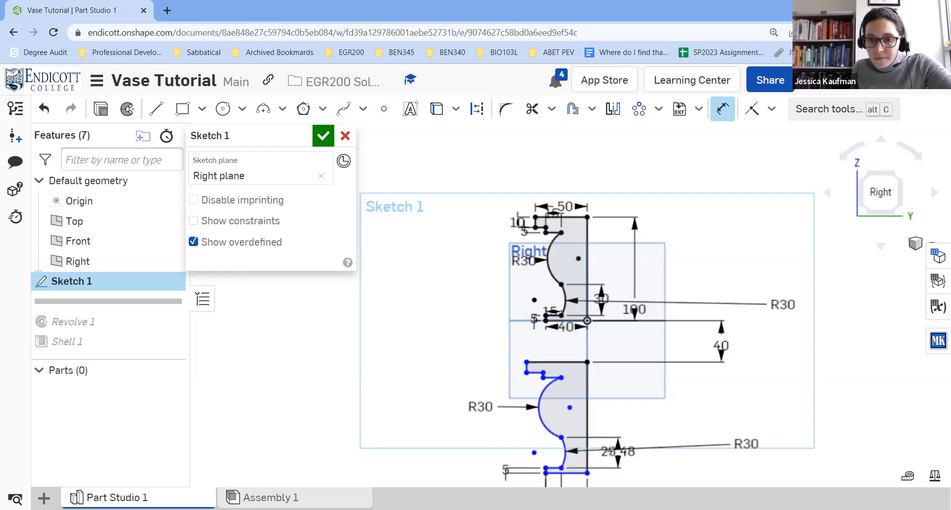
click(612, 451)
text(30)
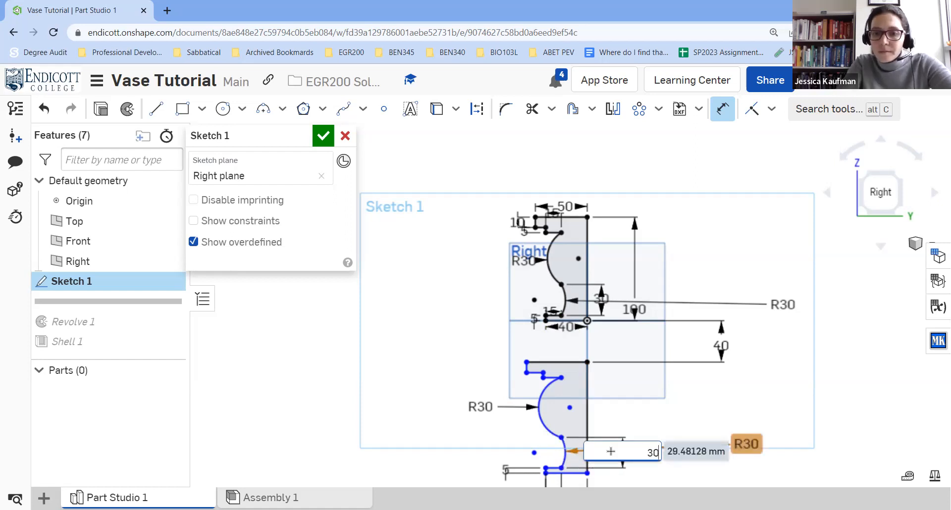
key(Return)
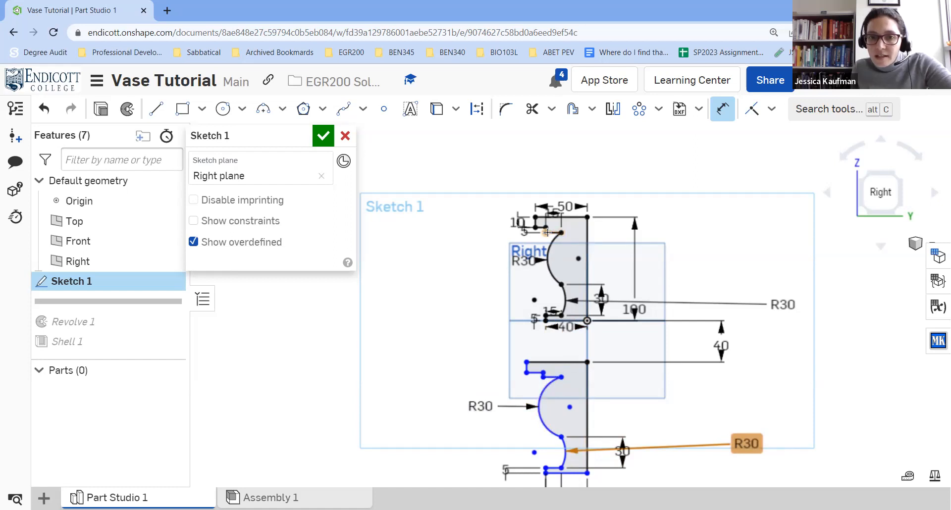
Dimension the horizontal line under the lower profile's rim, leading to the upper arc, as 15 mm
scroll(547, 232, up, 5)
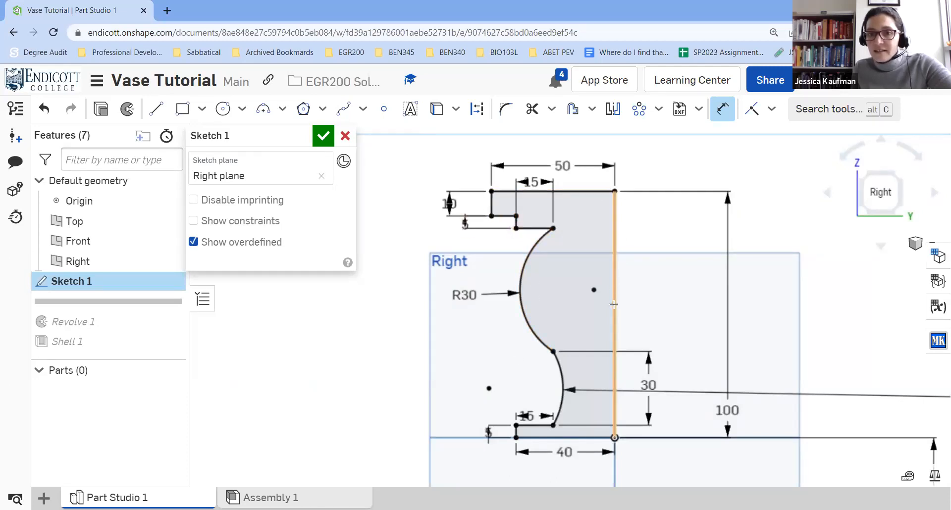
scroll(614, 305, down, 3)
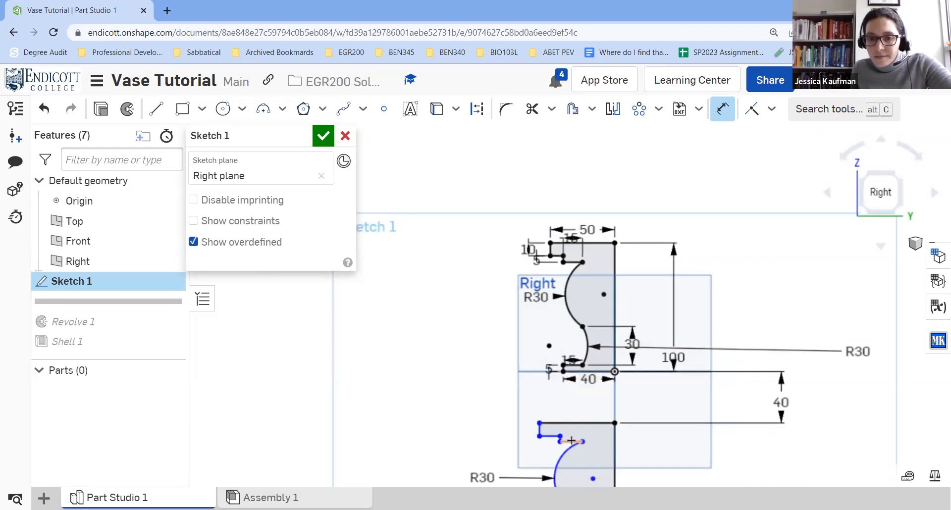
click(570, 420)
click(571, 409)
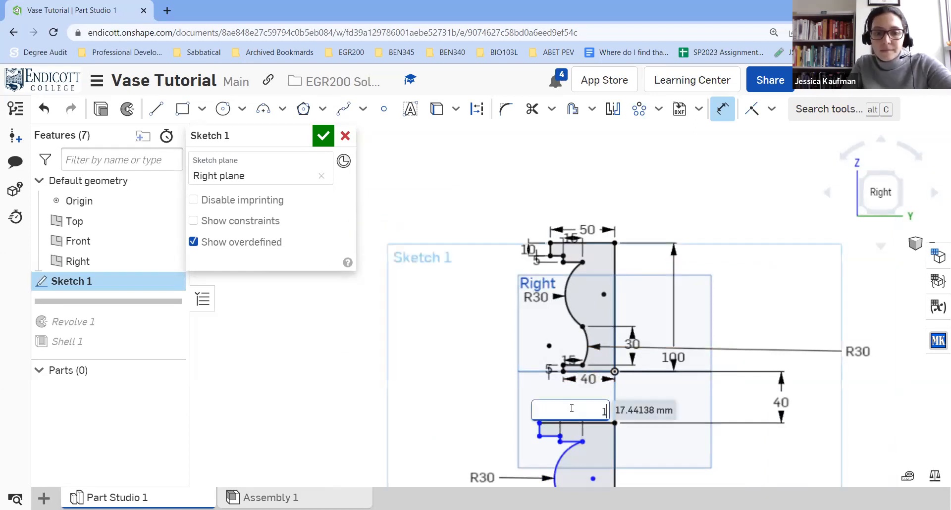
key(Return)
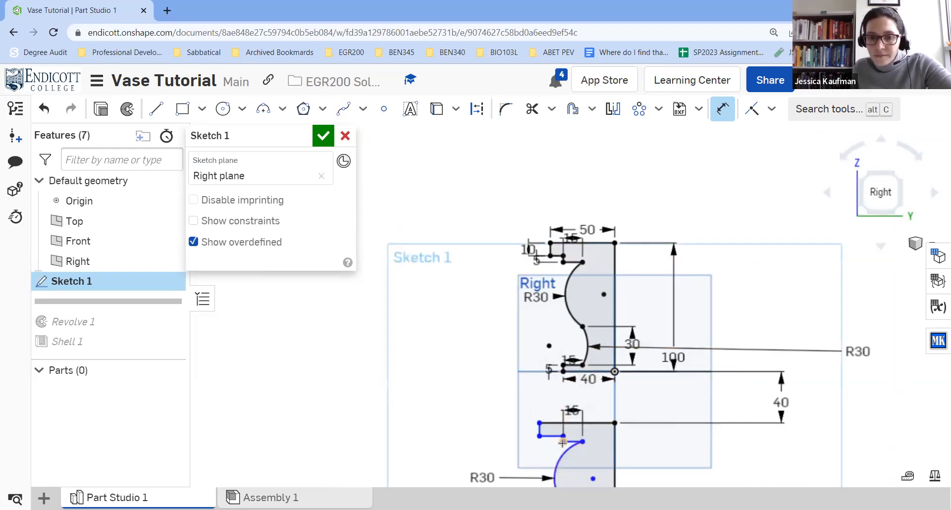
Dimension the short vertical line directly under the lower profile's rim as 5 mm
click(563, 434)
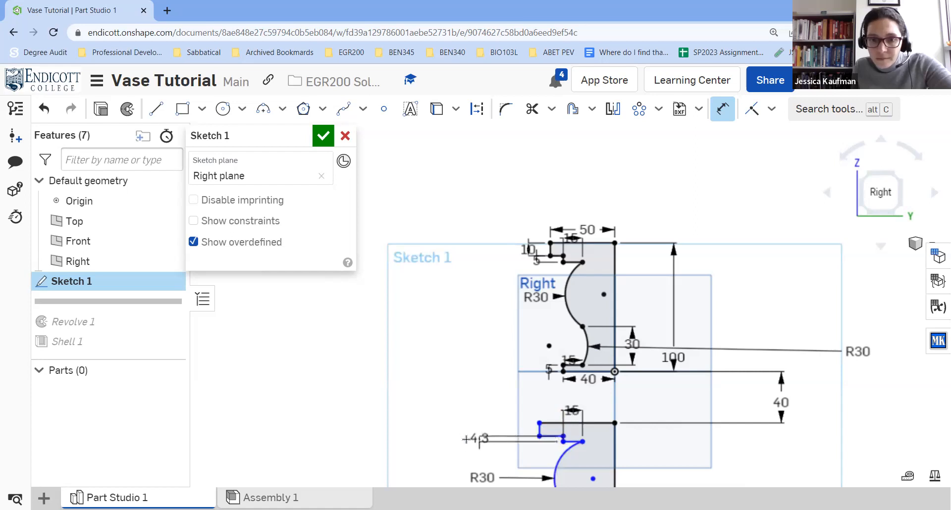
click(466, 440)
text(5)
key(Return)
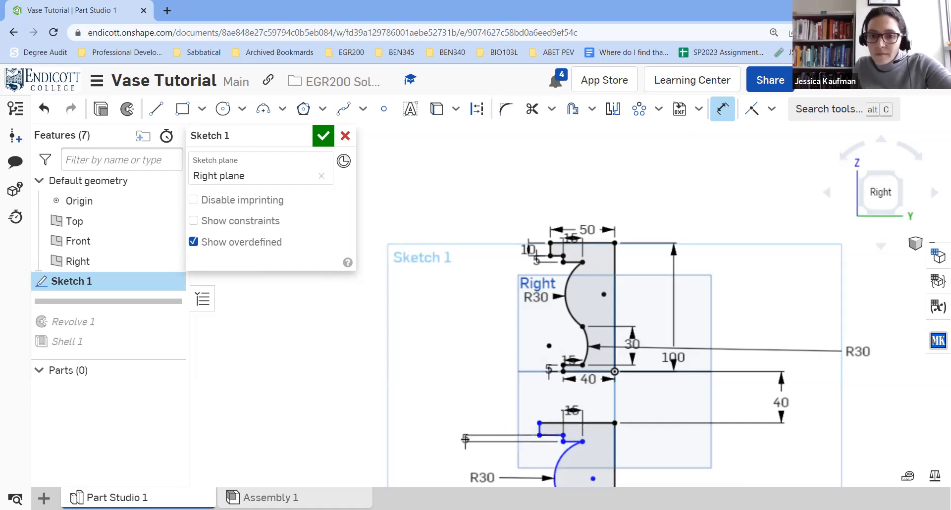
Dimension the height of the lower profile's outer rim edge as 10 mm
click(538, 423)
click(474, 421)
text(10)
key(Return)
Dimension the horizontal top line of the lower profile as 50 mm
click(596, 419)
click(596, 407)
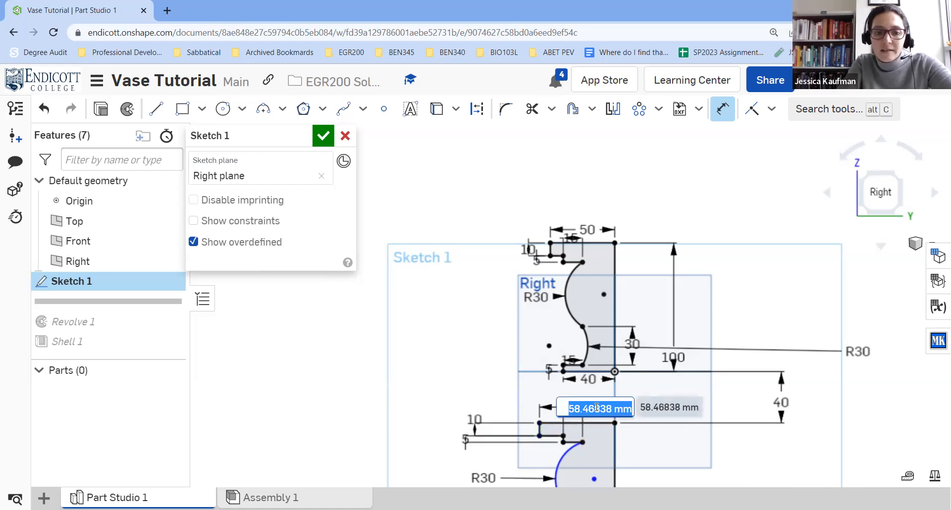
text(50)
key(Return)
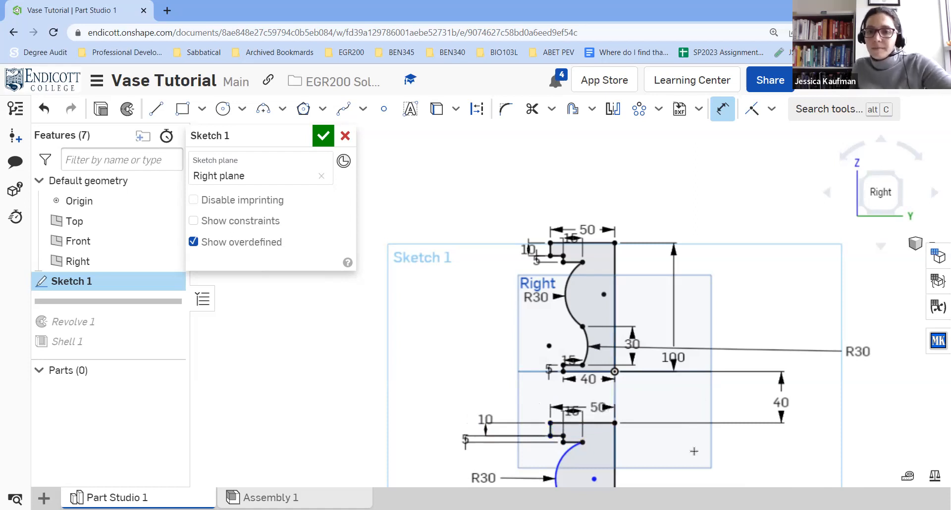
Dimension the full height of the lower profile along its straight vertical axis line as 100 mm
scroll(691, 445, up, 1)
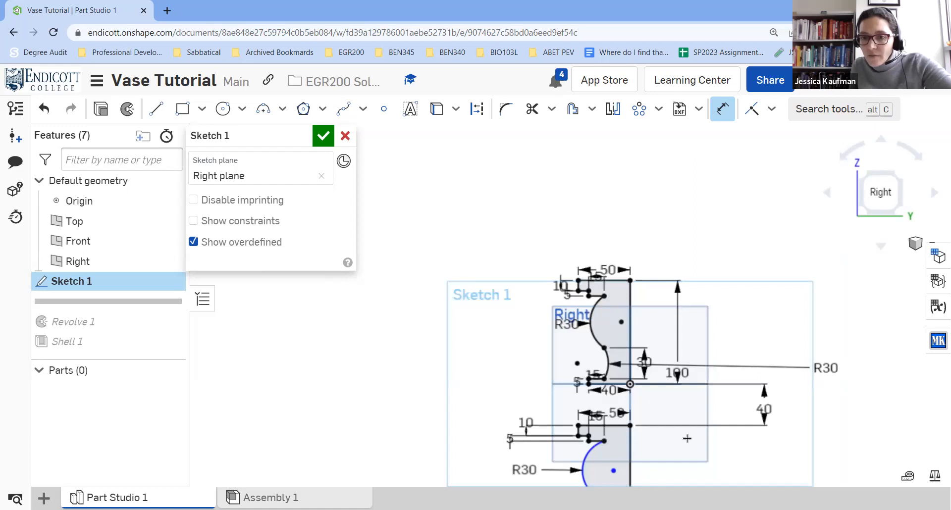
mouse_move(693, 451)
middle_down()
mouse_move(672, 313)
mouse_move(628, 292)
middle_up()
click(606, 298)
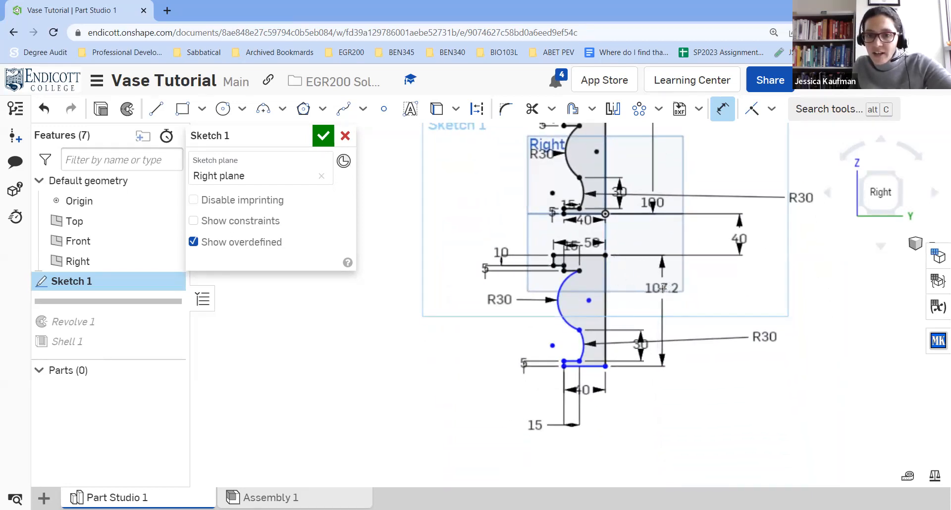
click(662, 289)
text(100)
key(Return)
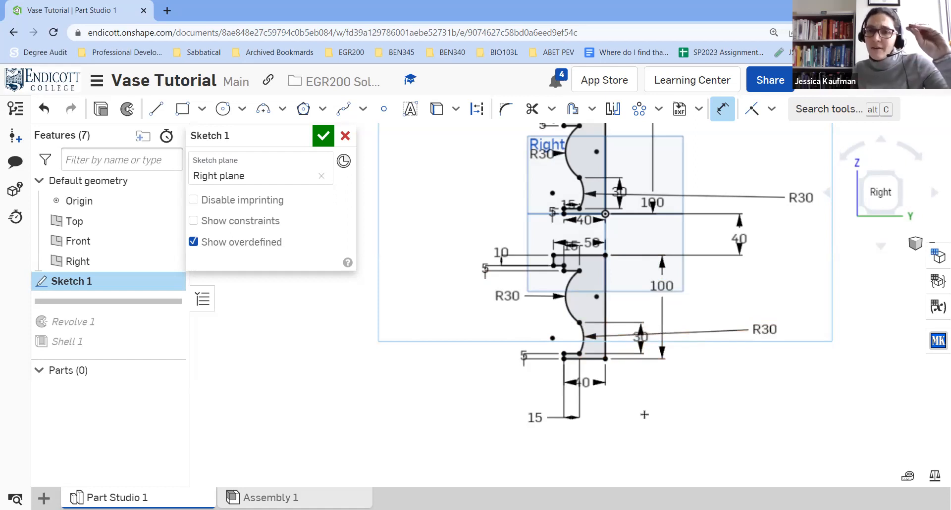
Delete the entire lower practice profile, keeping the upper one at the origin, and finish the sketch
scroll(644, 418, down, 3)
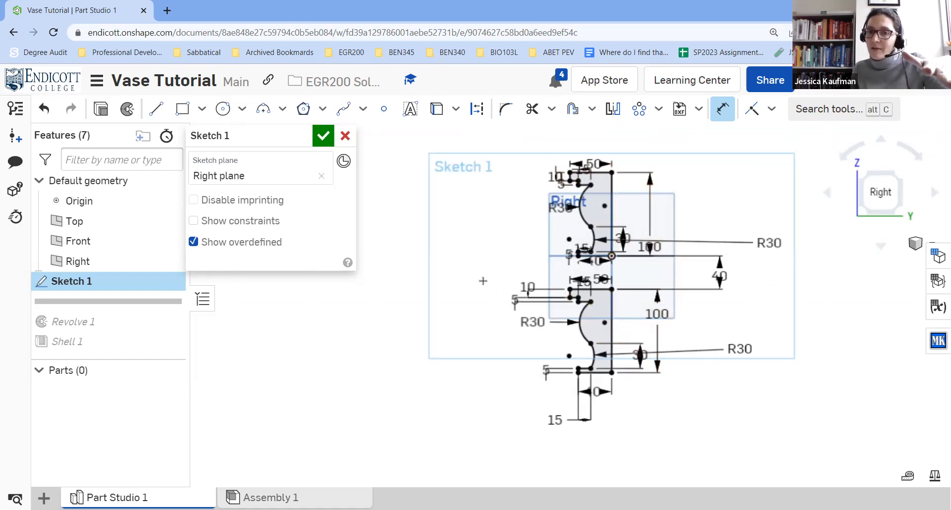
click(723, 109)
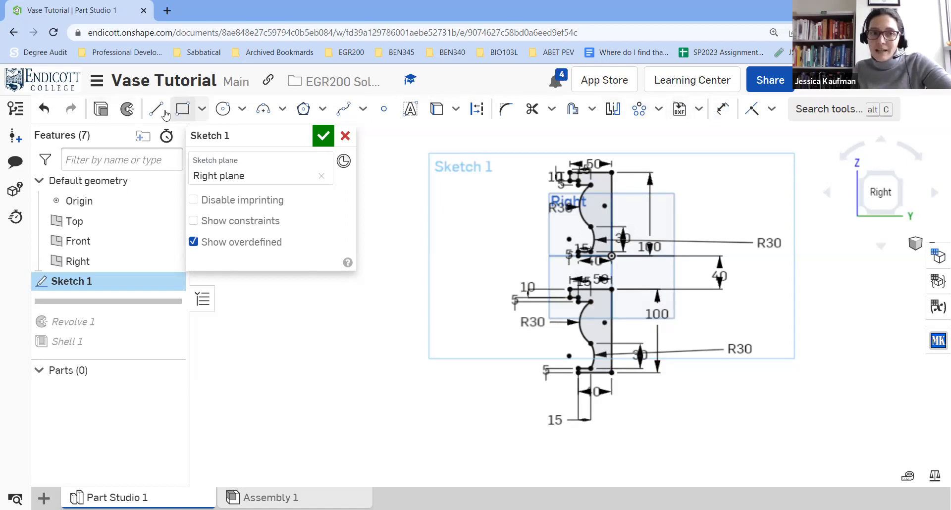
mouse_move(456, 259)
mouse_down()
mouse_move(740, 448)
mouse_move(785, 455)
mouse_move(723, 424)
mouse_move(493, 414)
mouse_move(492, 405)
mouse_move(527, 412)
mouse_up()
mouse_move(496, 276)
mouse_down()
mouse_move(656, 329)
mouse_move(765, 401)
mouse_move(775, 434)
mouse_up()
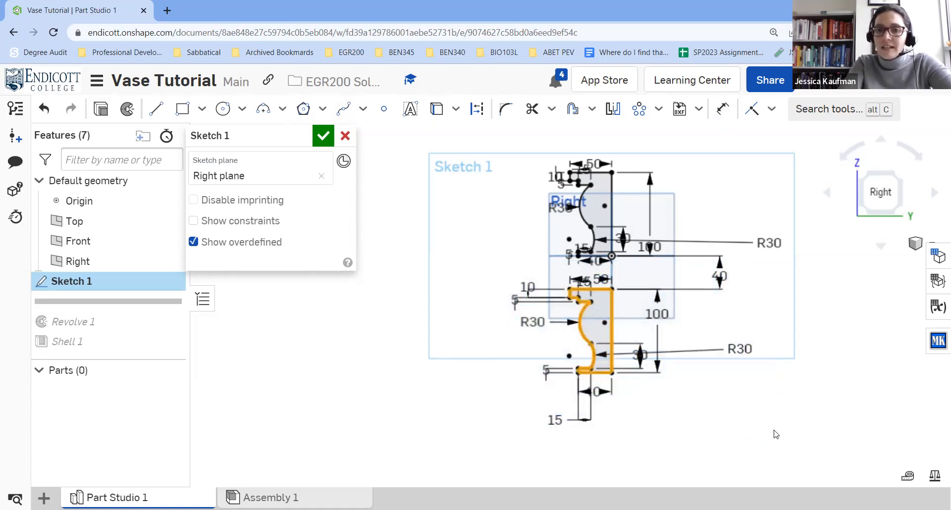
key(Delete)
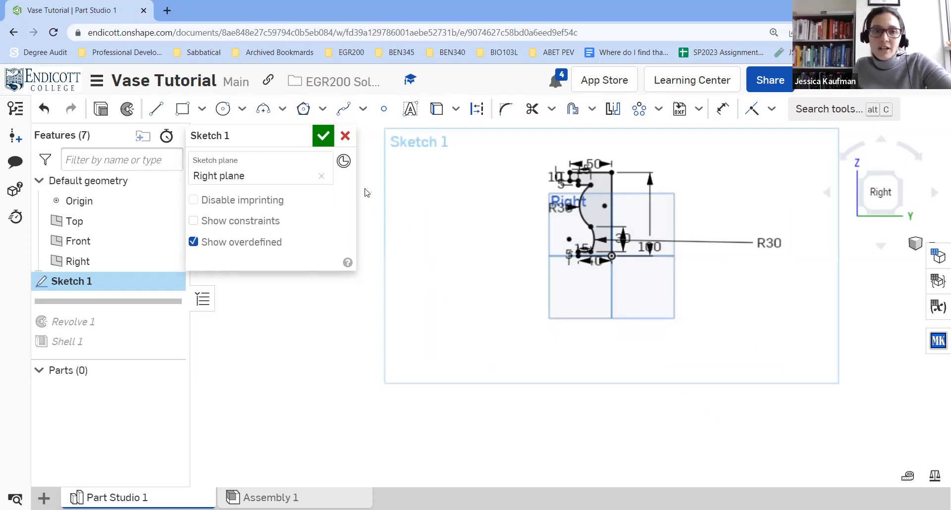
click(324, 143)
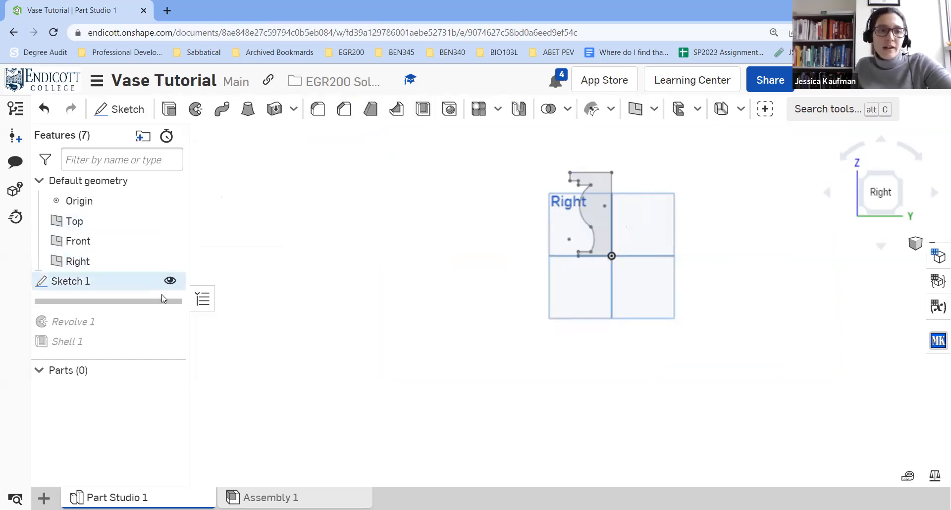
Roll the feature history forward to include Revolve 1 and review its profile, axis and Full revolve settings
drag(120, 334, 123, 334)
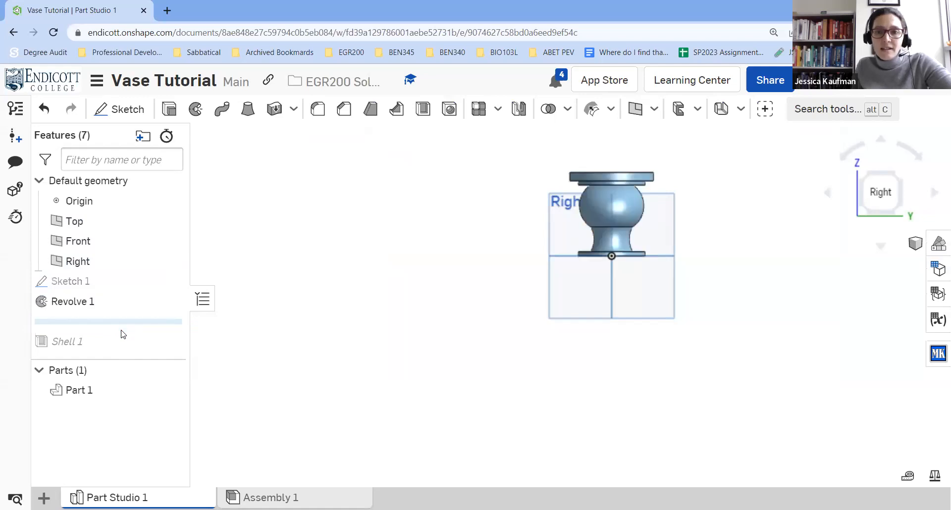
mouse_move(434, 257)
right_down()
mouse_move(400, 277)
mouse_move(430, 247)
right_up()
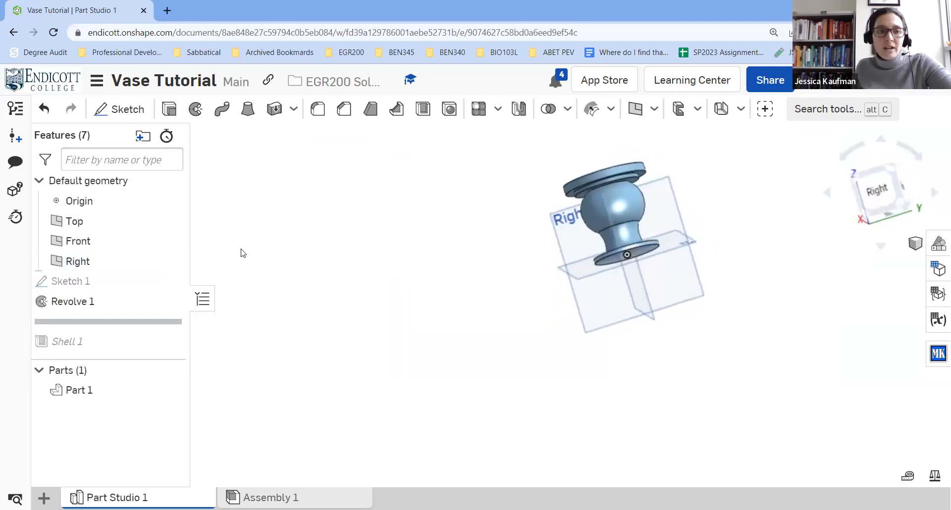
right_click(106, 301)
click(147, 319)
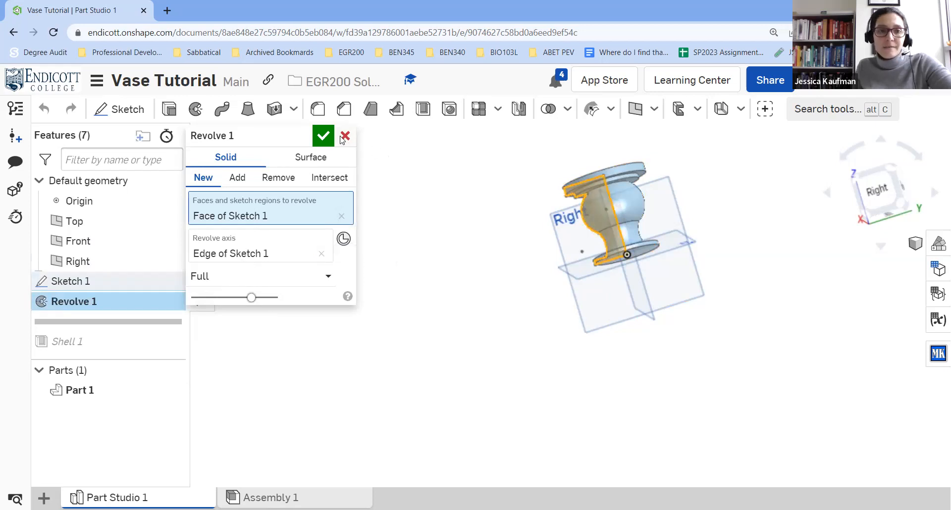
click(322, 136)
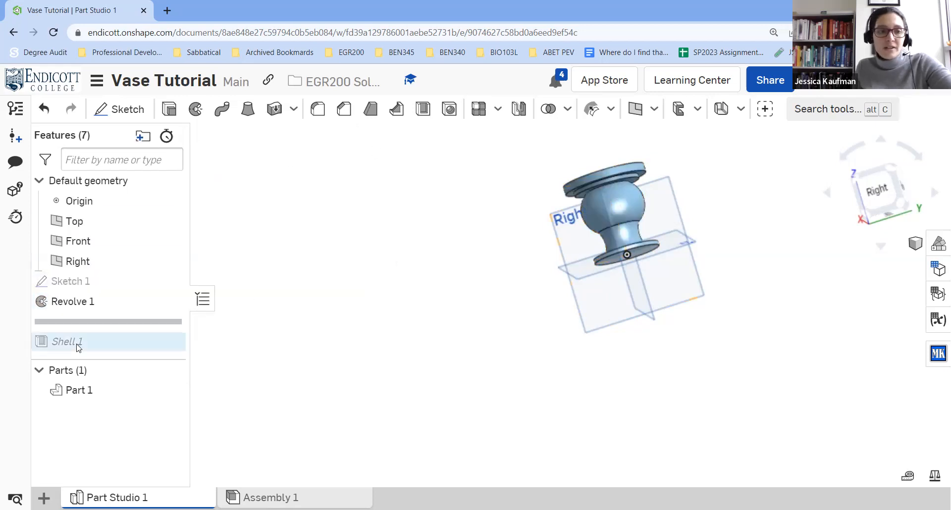
Roll the feature history forward to include Shell 1 and inspect the vase from several angles
drag(78, 354, 78, 353)
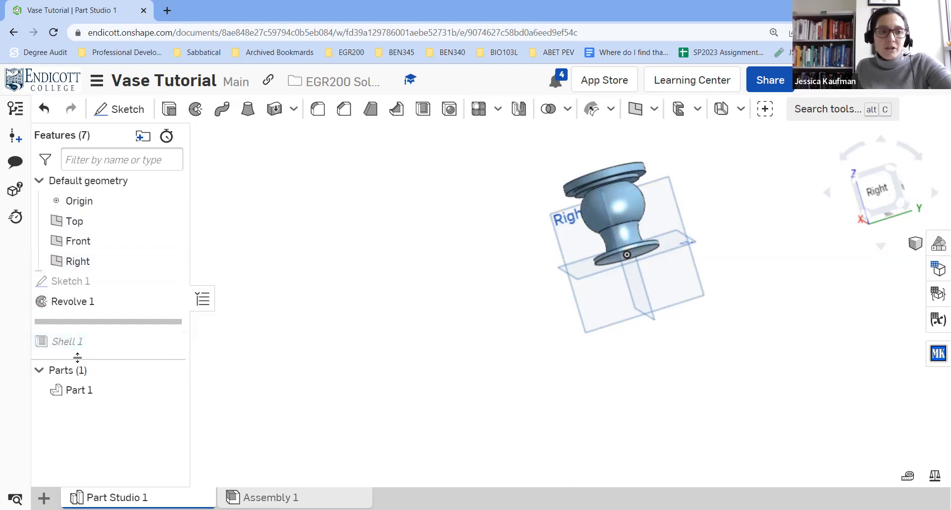
right_drag(435, 266, 424, 311)
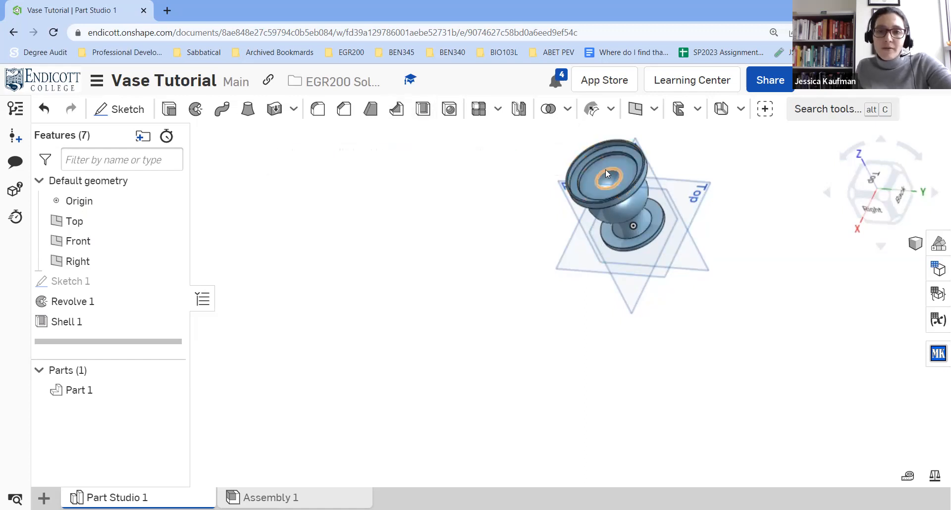
right_drag(602, 179, 541, 128)
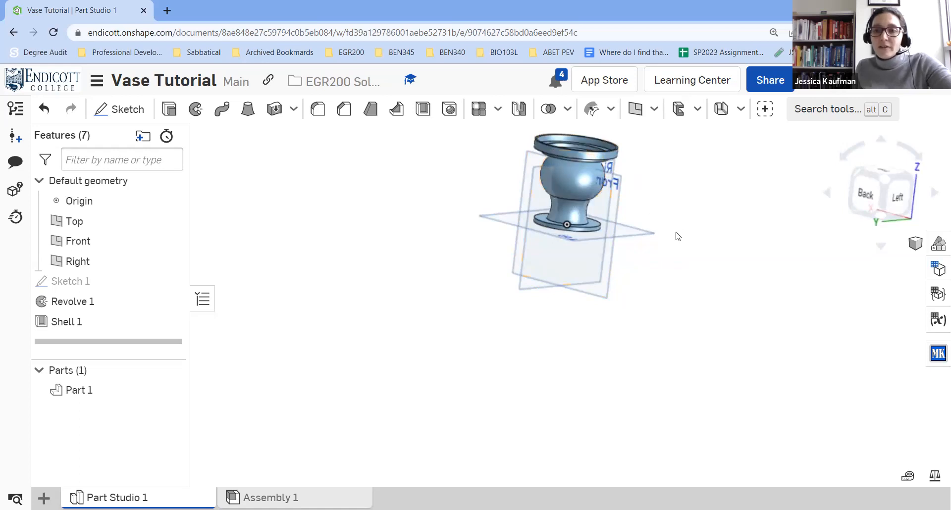
scroll(663, 243, up, 6)
middle_drag(568, 192, 698, 378)
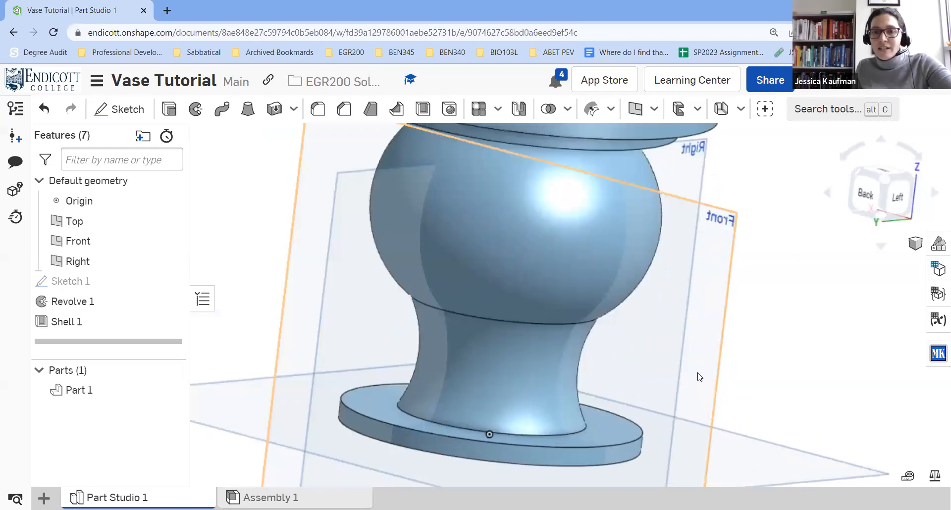
right_drag(690, 355, 686, 356)
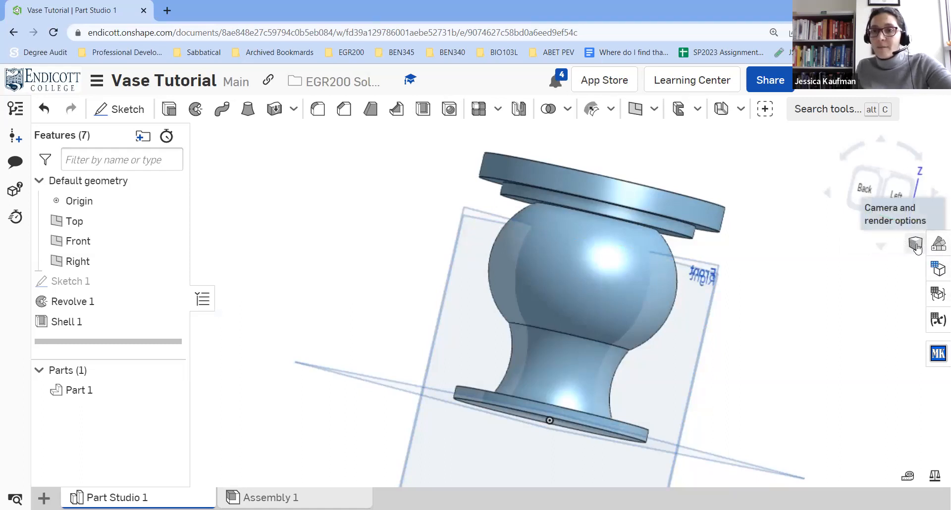
Try the Translucent display mode on the vase, and set the display to Shaded with hidden edges
click(914, 245)
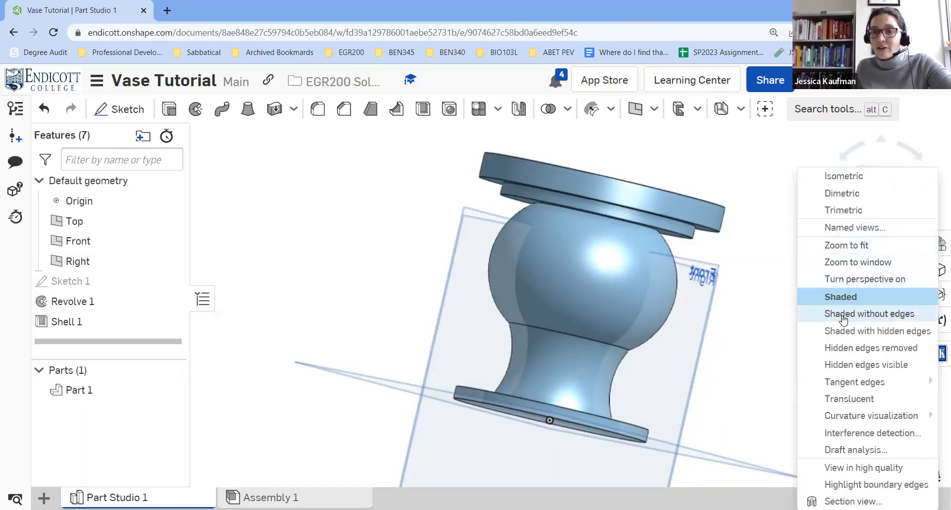
click(849, 399)
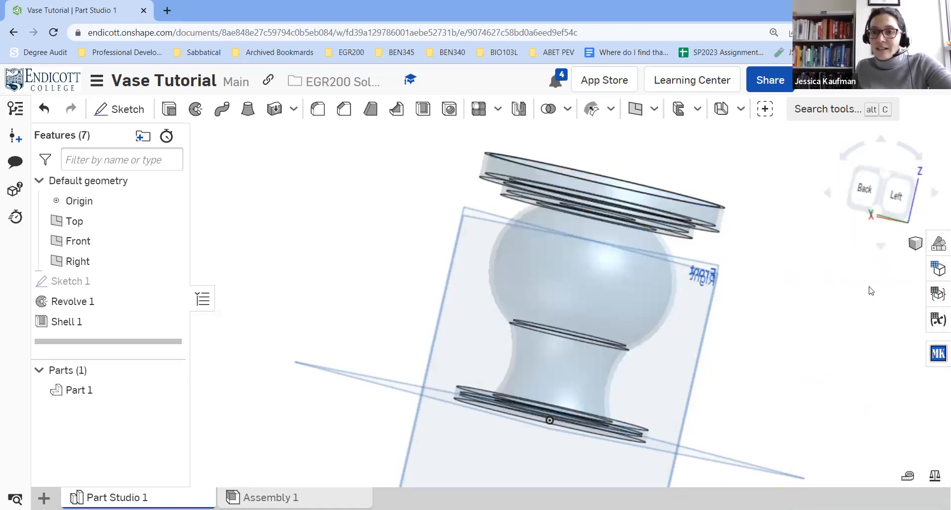
click(915, 244)
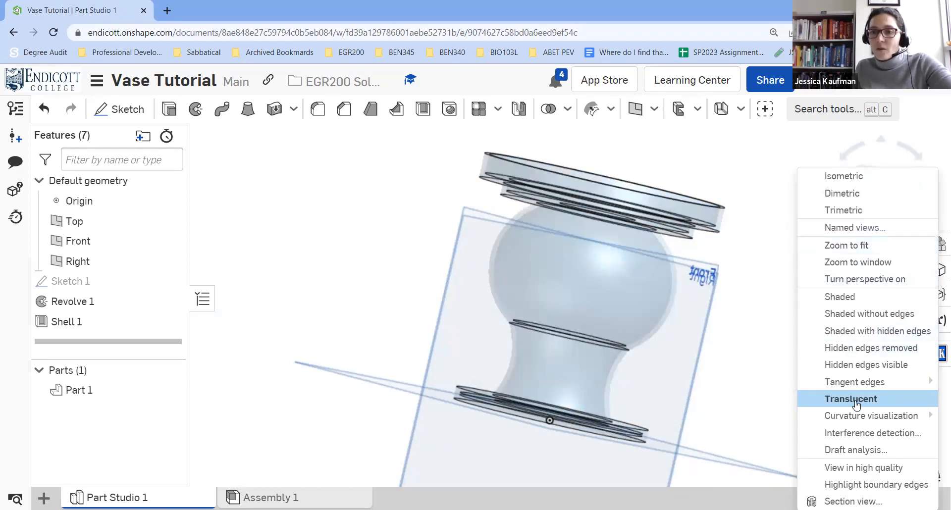
click(864, 334)
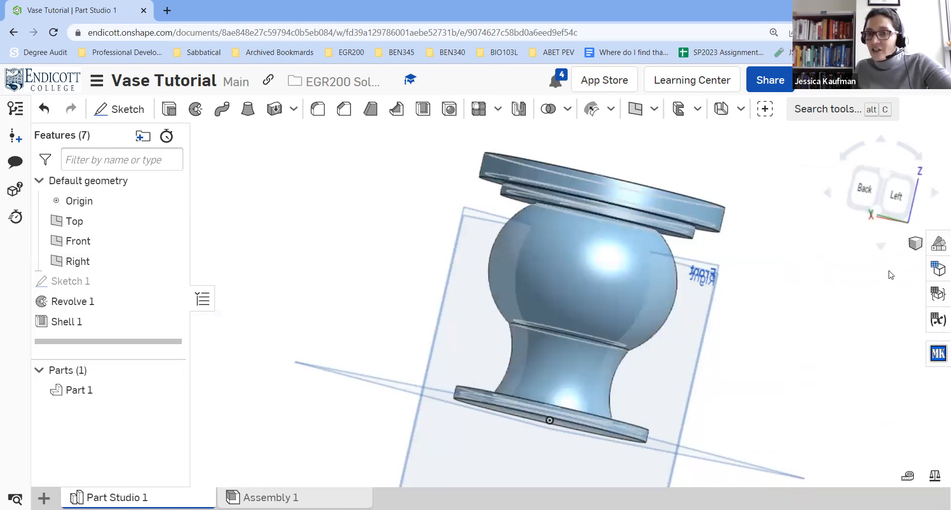
click(914, 243)
mouse_move(872, 416)
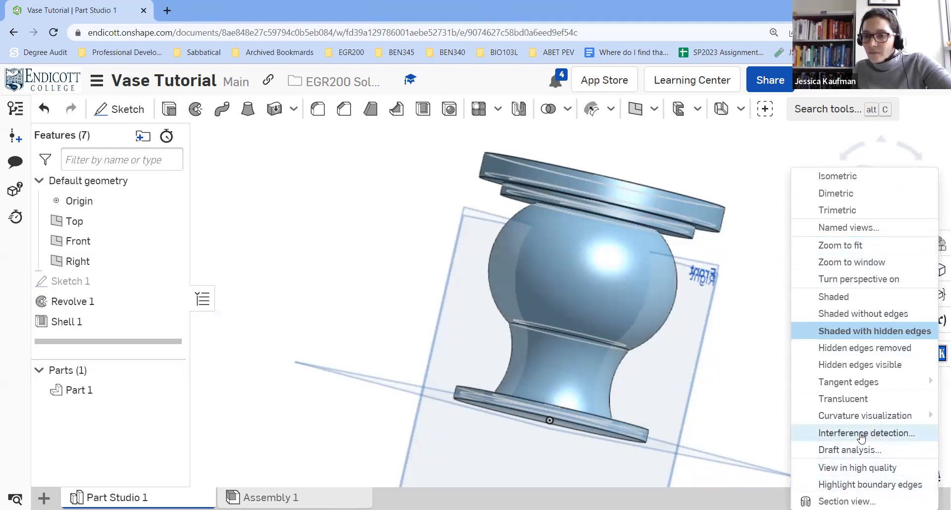
mouse_move(856, 387)
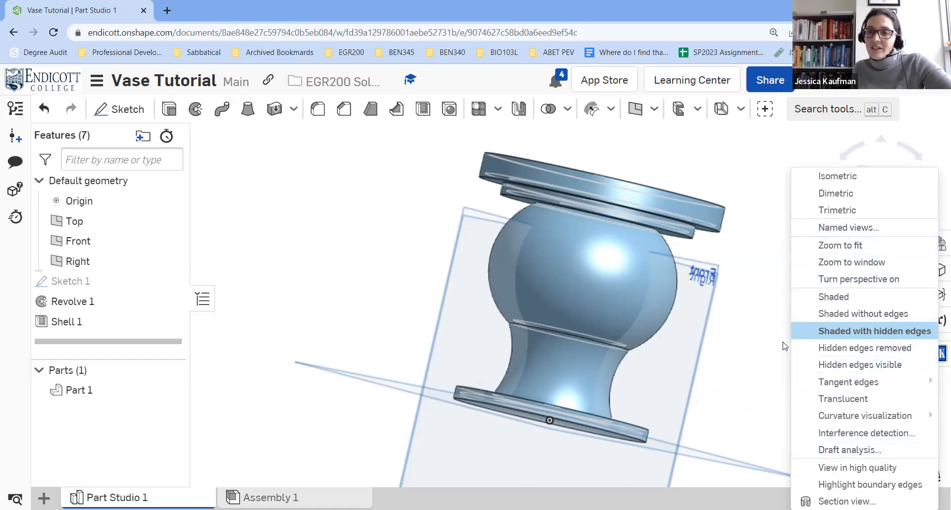
right_drag(717, 325, 562, 332)
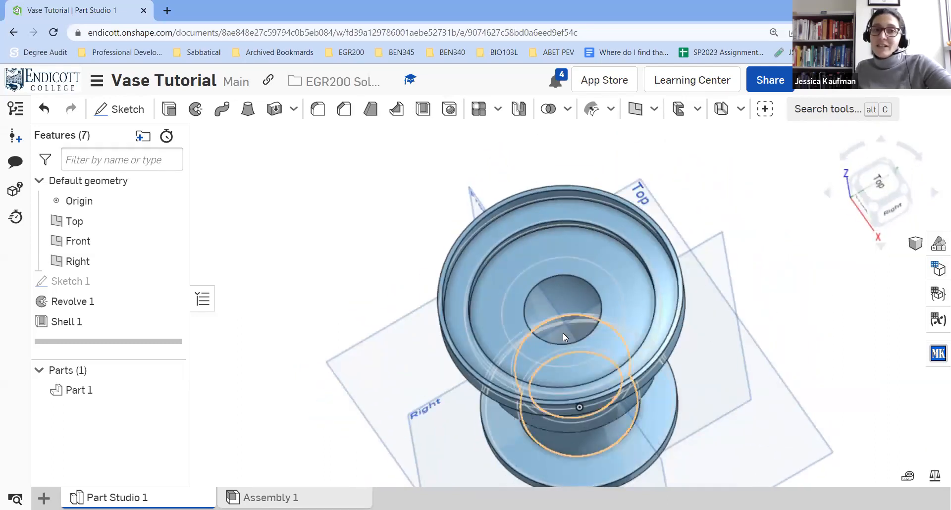